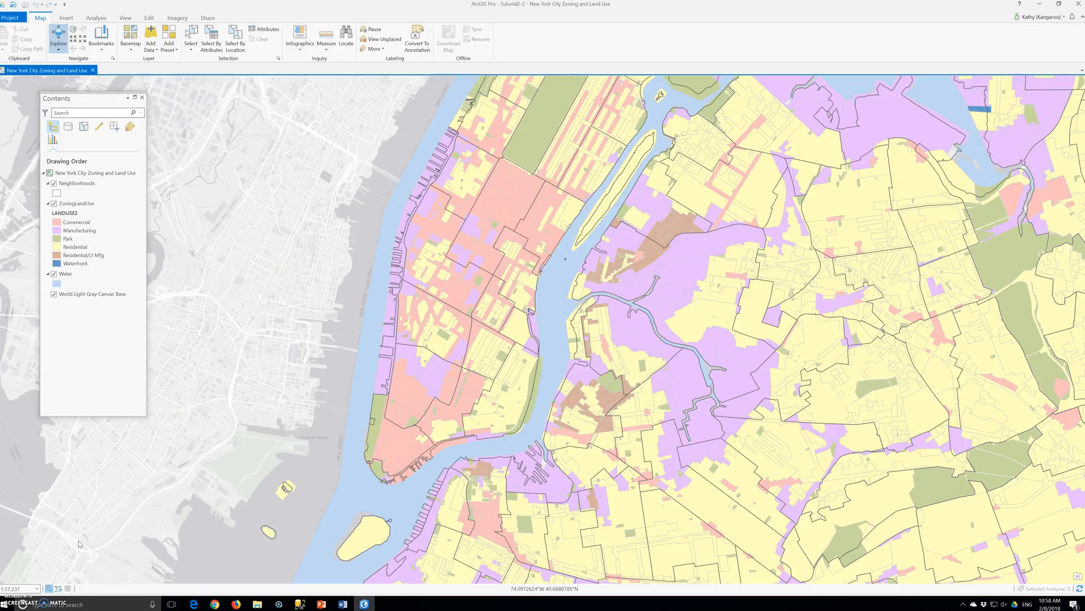
- Go to the West Village bookmark on the New York City Zoning and Land Use map
{"action": "left_click", "coordinate": [82, 74]}
{"action": "left_click", "coordinate": [101, 39]}
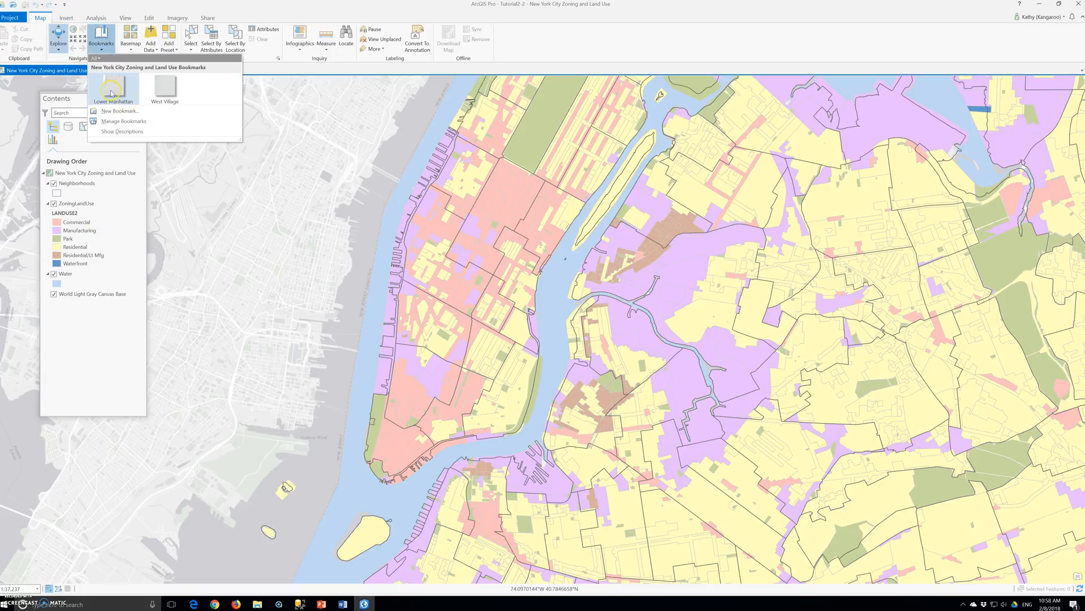
{"action": "left_click", "coordinate": [166, 92]}
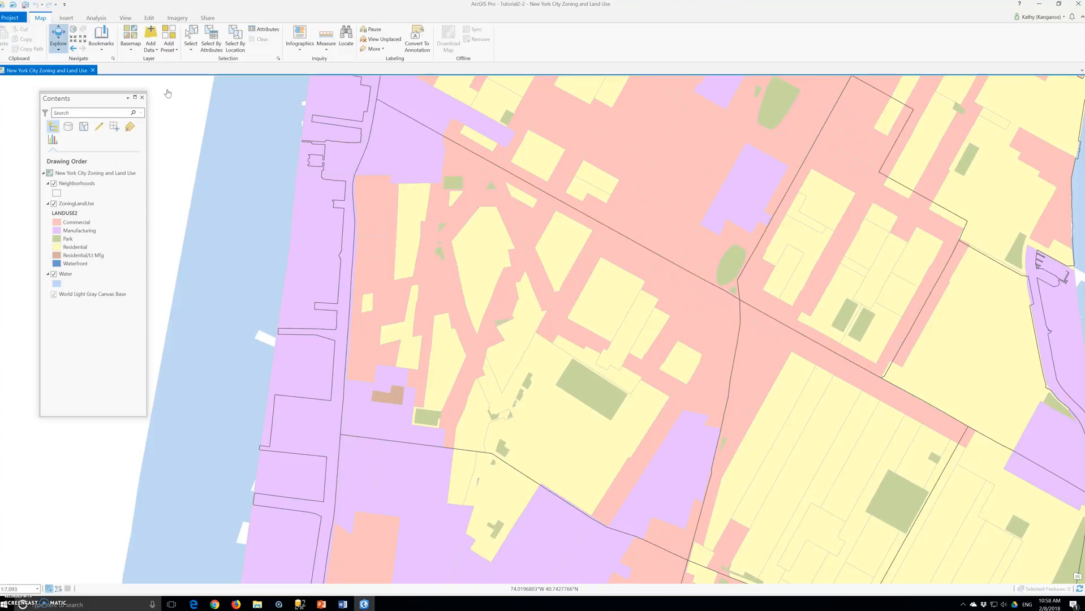
{"action": "left_click", "coordinate": [158, 104]}
{"action": "left_click", "coordinate": [487, 417]}
{"action": "left_click", "coordinate": [472, 363]}
- Label the ZoningLandUse layer's features using the ZONE field and turn the labels on
{"action": "left_click", "coordinate": [75, 204]}
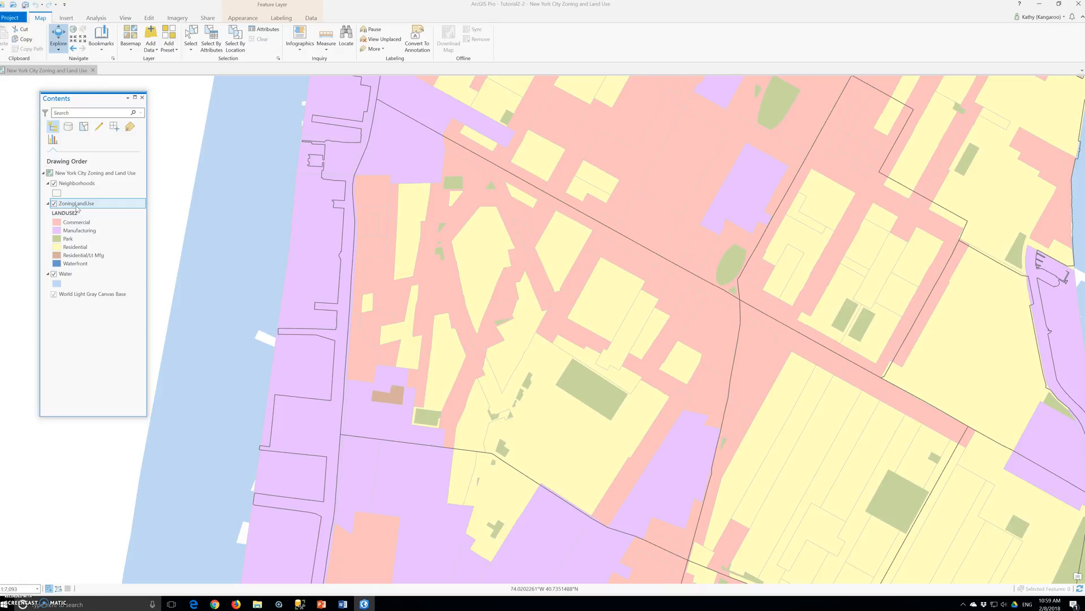
{"action": "left_click", "coordinate": [243, 18]}
{"action": "left_click", "coordinate": [194, 44]}
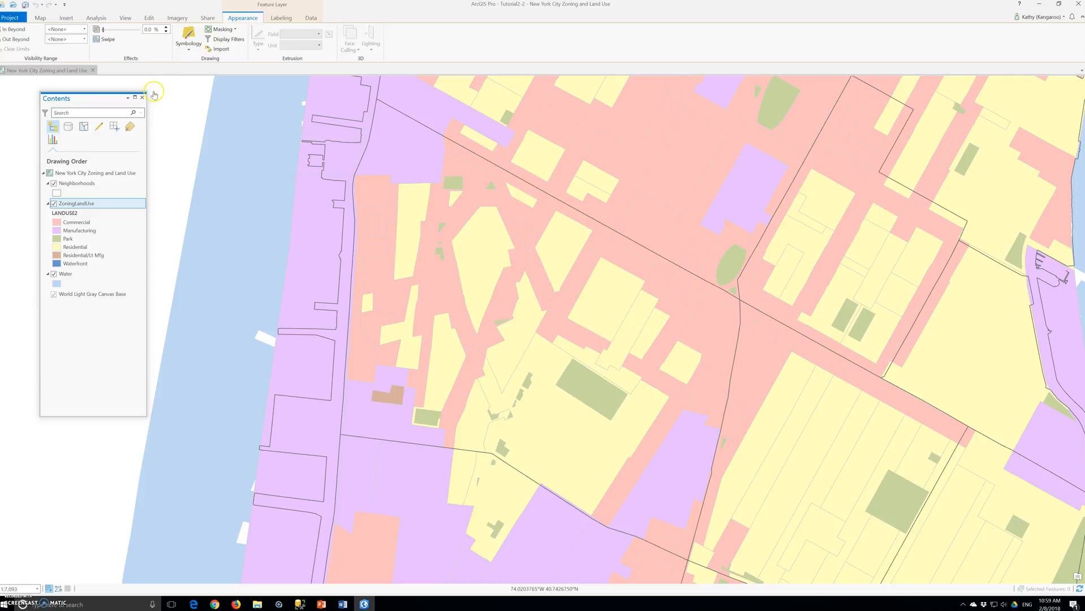
{"action": "left_click", "coordinate": [321, 14]}
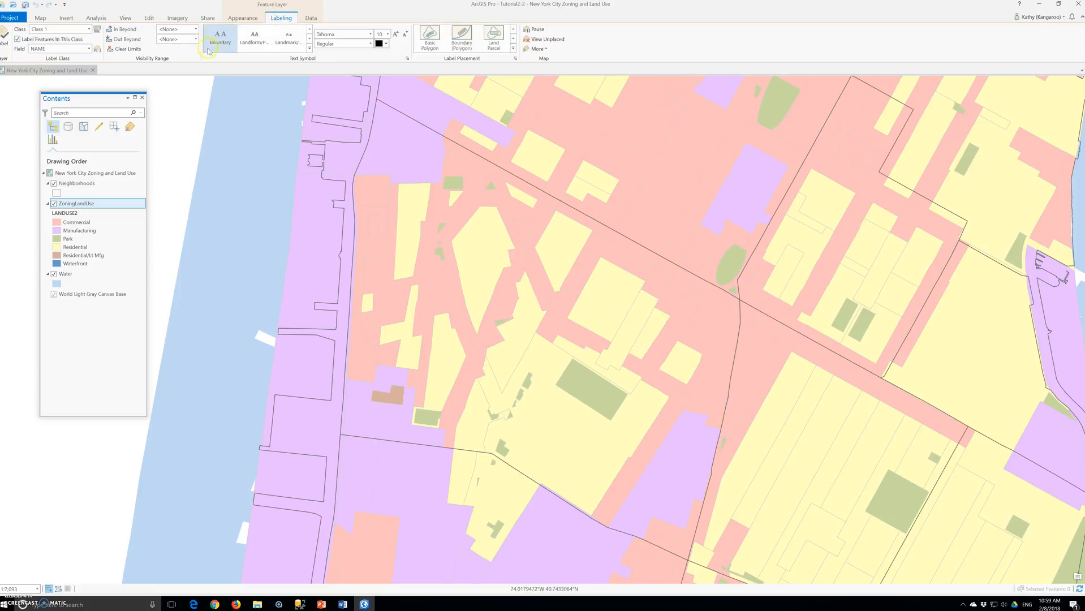
{"action": "left_click", "coordinate": [82, 49]}
{"action": "left_click", "coordinate": [89, 49]}
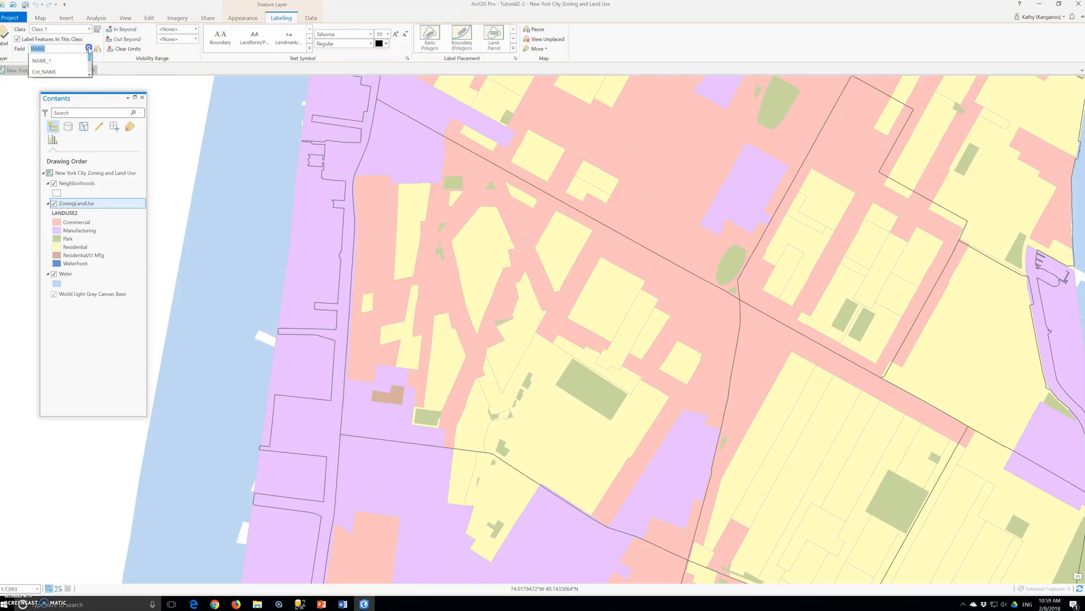
{"action": "scroll", "coordinate": [56, 64], "scroll_direction": "up", "scroll_amount": 1}
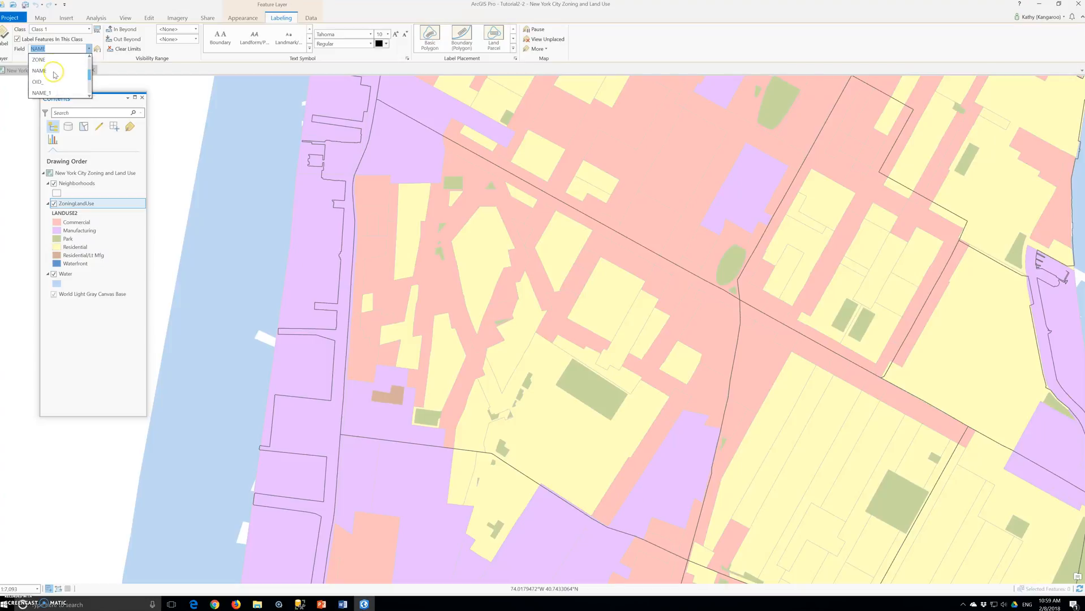
{"action": "left_click", "coordinate": [50, 60]}
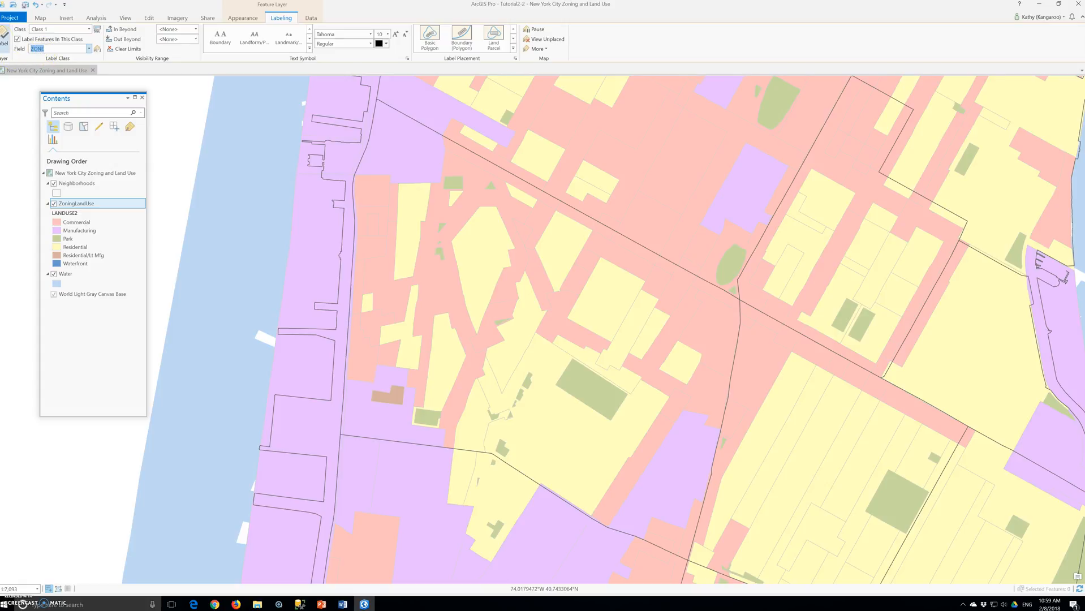
{"action": "left_click", "coordinate": [5, 37]}
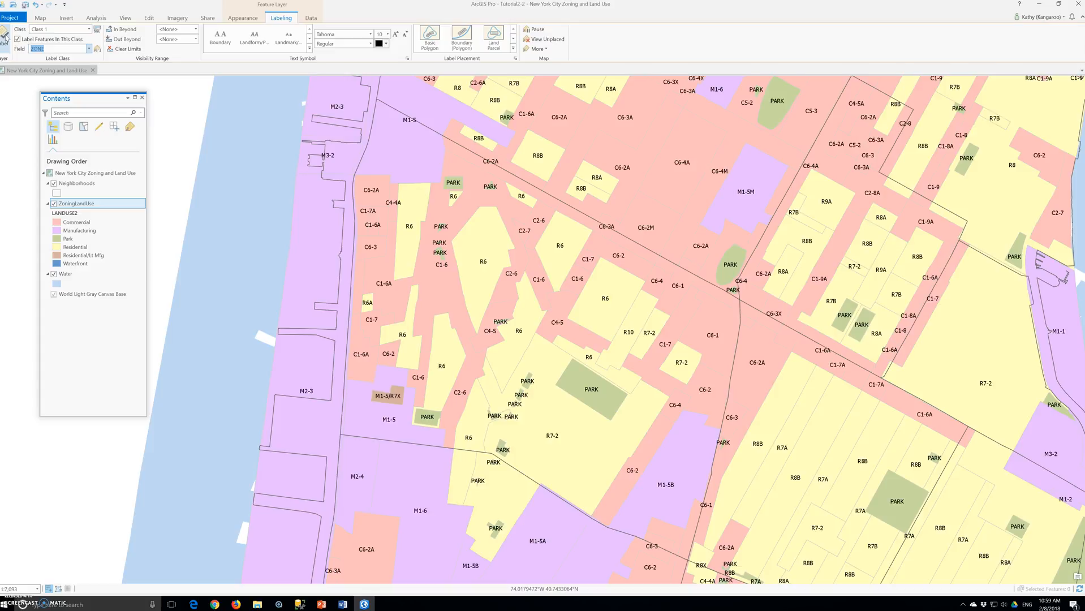
- Set the ZoningLandUse label text to size 8 and a medium gray color
{"action": "left_click", "coordinate": [76, 71]}
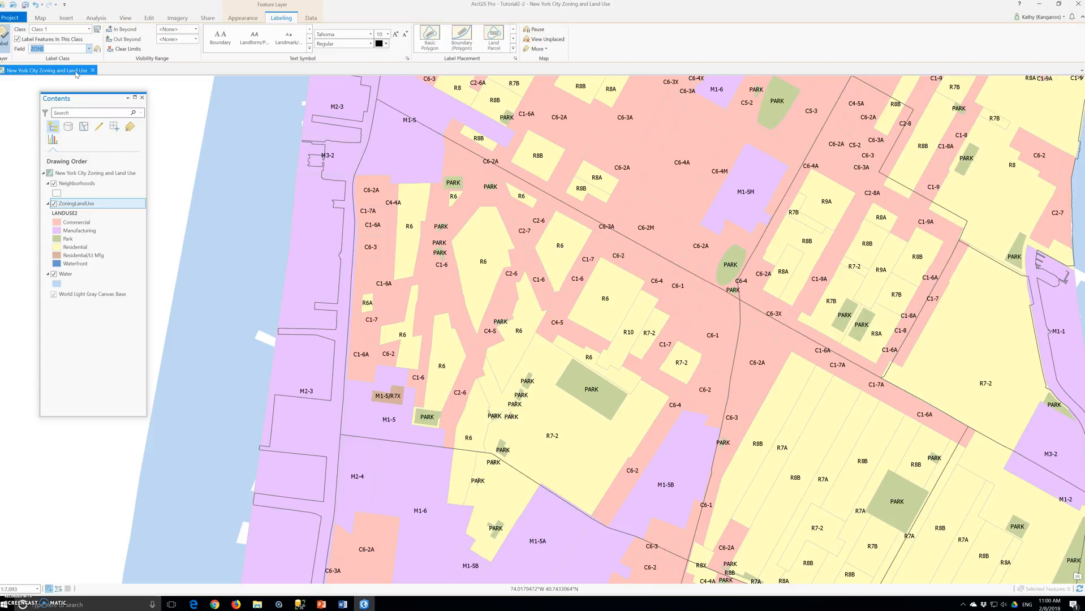
{"action": "left_click", "coordinate": [237, 18]}
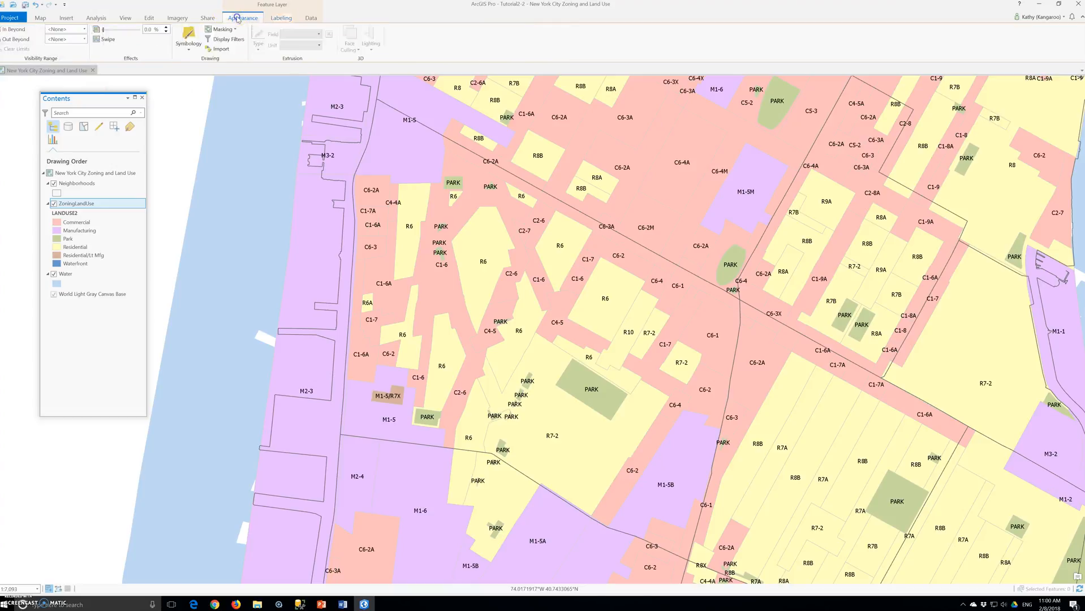
{"action": "left_click", "coordinate": [280, 15]}
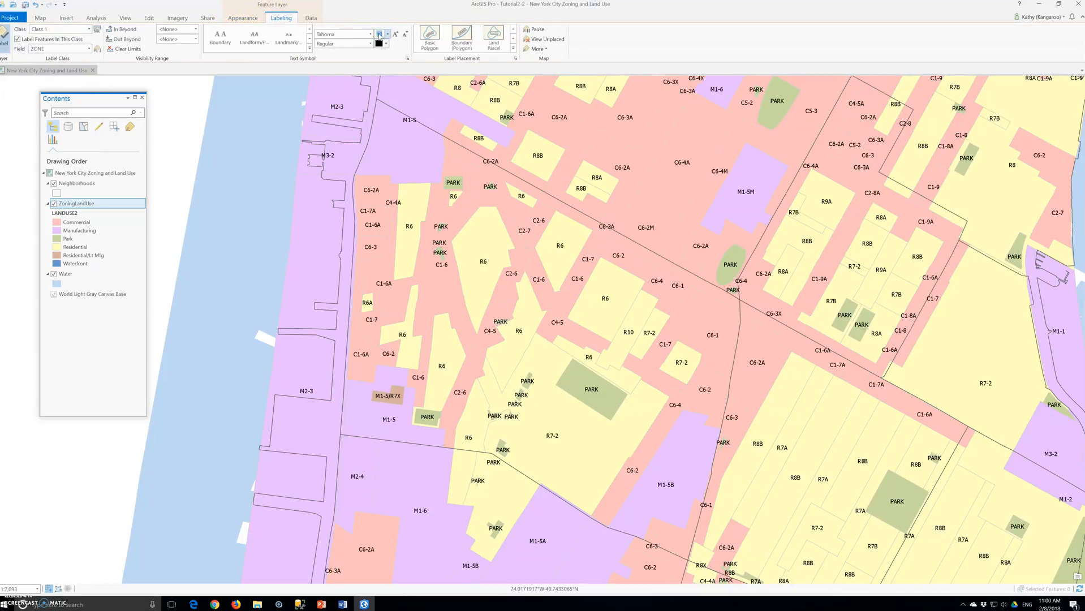
{"action": "left_click", "coordinate": [379, 35]}
{"action": "left_click", "coordinate": [387, 44]}
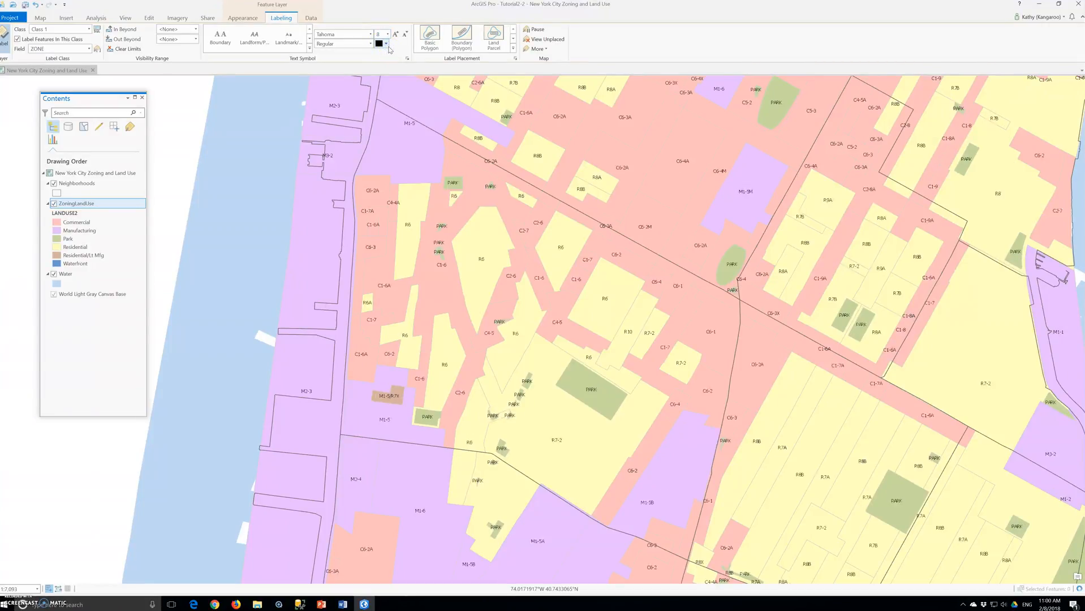
{"action": "left_click", "coordinate": [385, 44]}
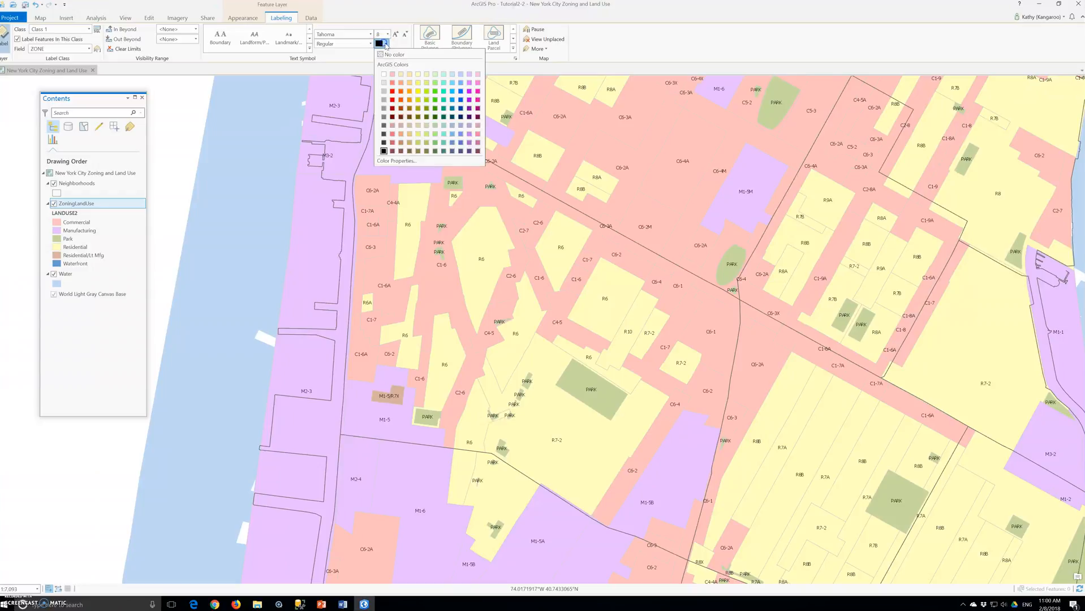
{"action": "left_click", "coordinate": [384, 108]}
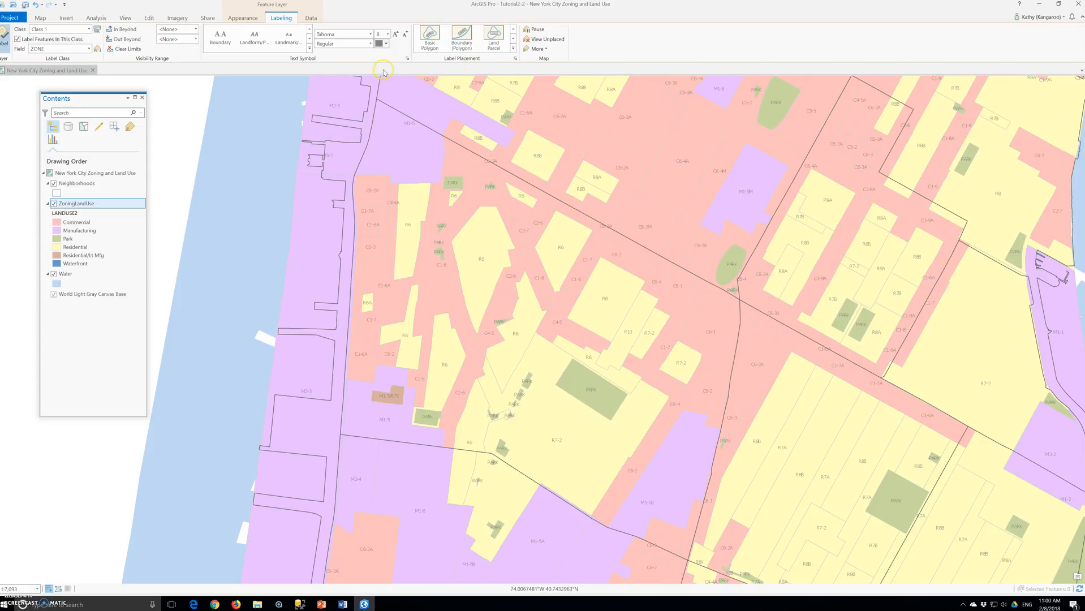
{"action": "left_click", "coordinate": [358, 67]}
{"action": "left_click", "coordinate": [370, 44]}
{"action": "left_click", "coordinate": [369, 44]}
- Limit the zoning labels' visibility by setting their minimum scale (Out Beyond) to the current map scale, 1:7,093
{"action": "left_click", "coordinate": [182, 38]}
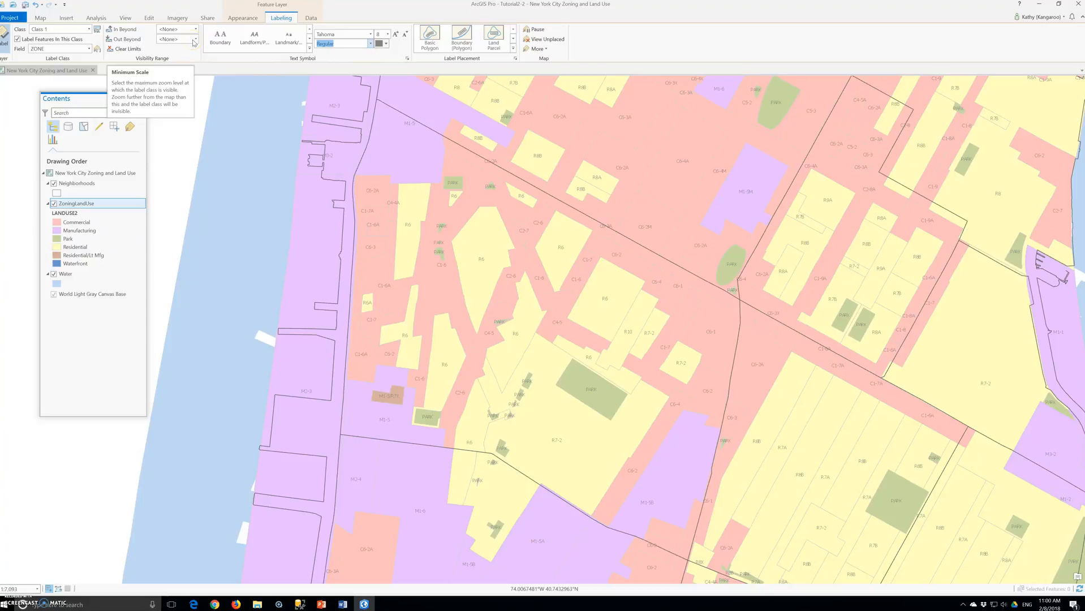
{"action": "left_click", "coordinate": [192, 42]}
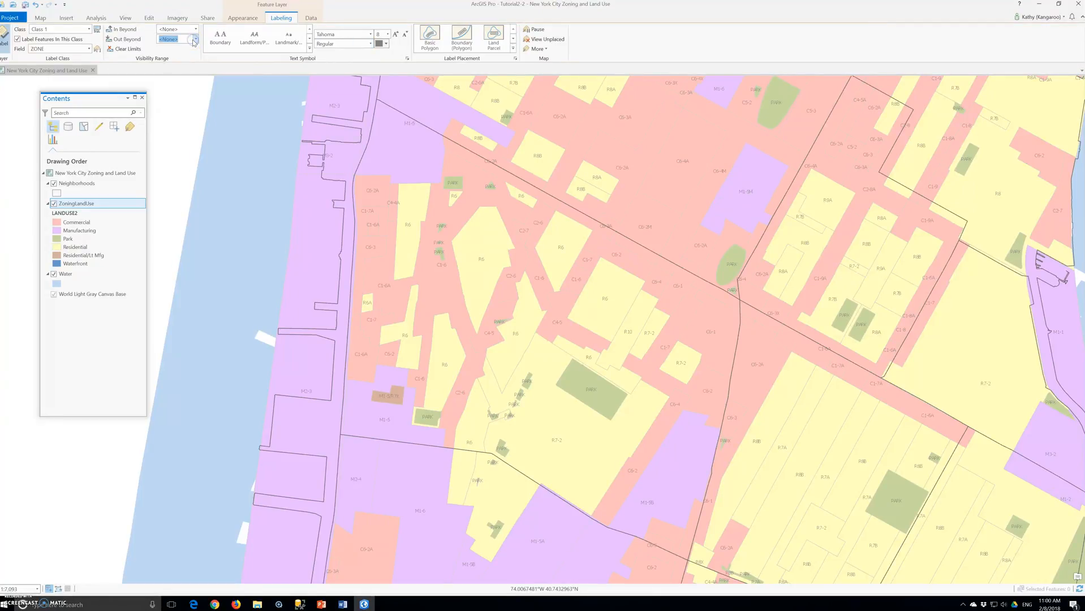
{"action": "left_click", "coordinate": [194, 40]}
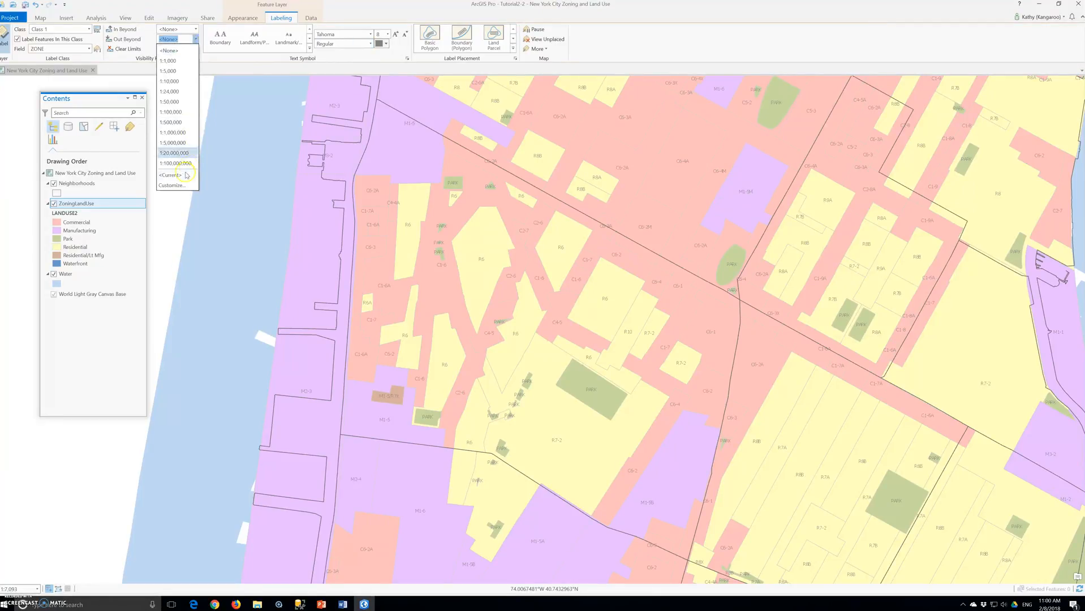
{"action": "left_click", "coordinate": [187, 176]}
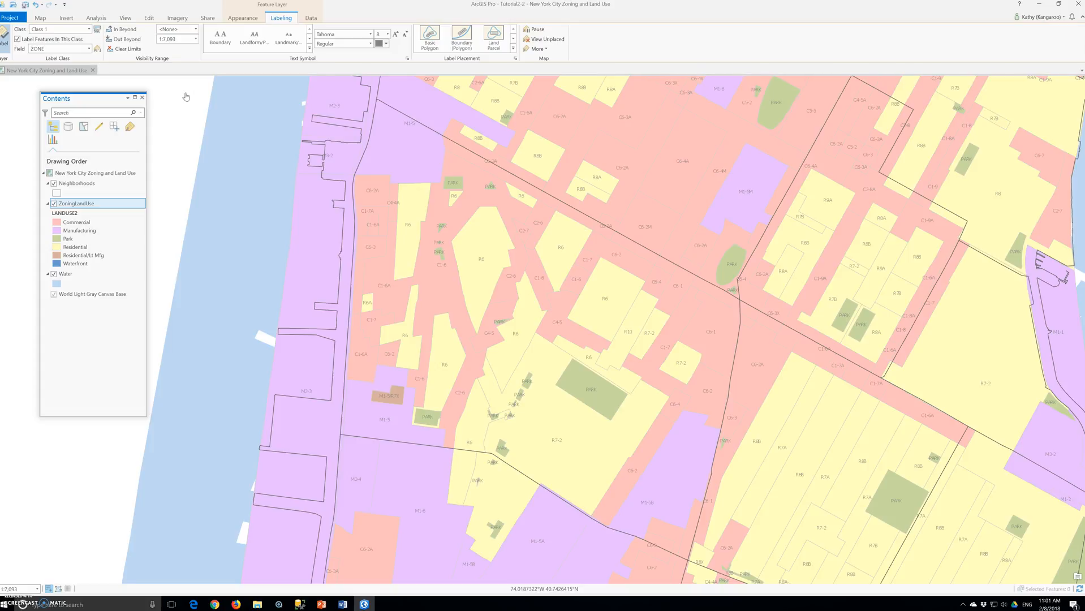
- Check the zoning labels' visibility at map scales on both sides of the 1:7,093 limit
{"action": "scroll", "coordinate": [413, 206], "scroll_direction": "down", "scroll_amount": 4}
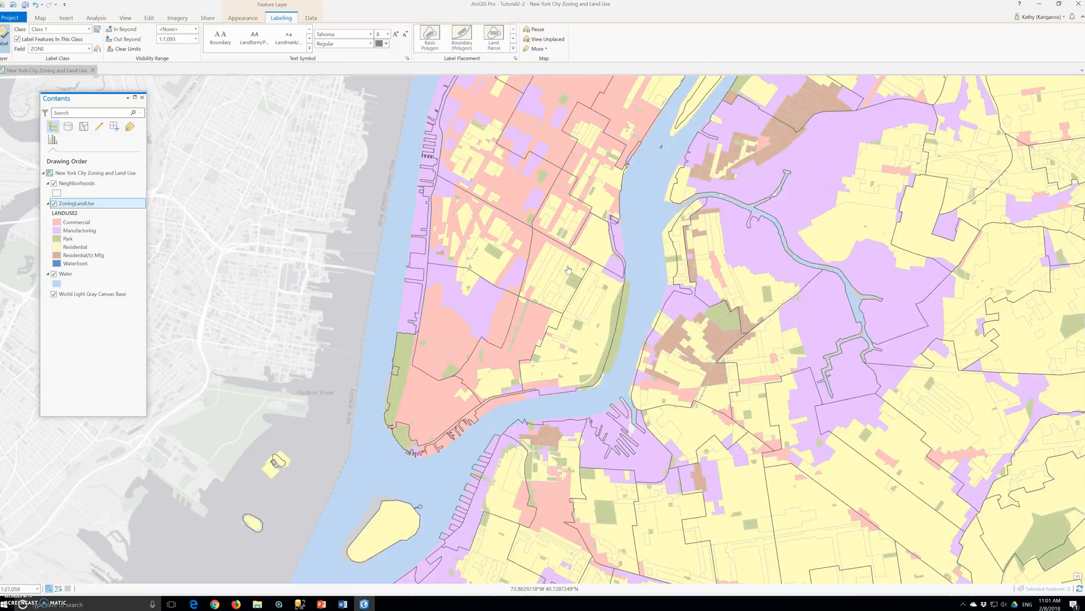
{"action": "scroll", "coordinate": [568, 269], "scroll_direction": "down", "scroll_amount": 1}
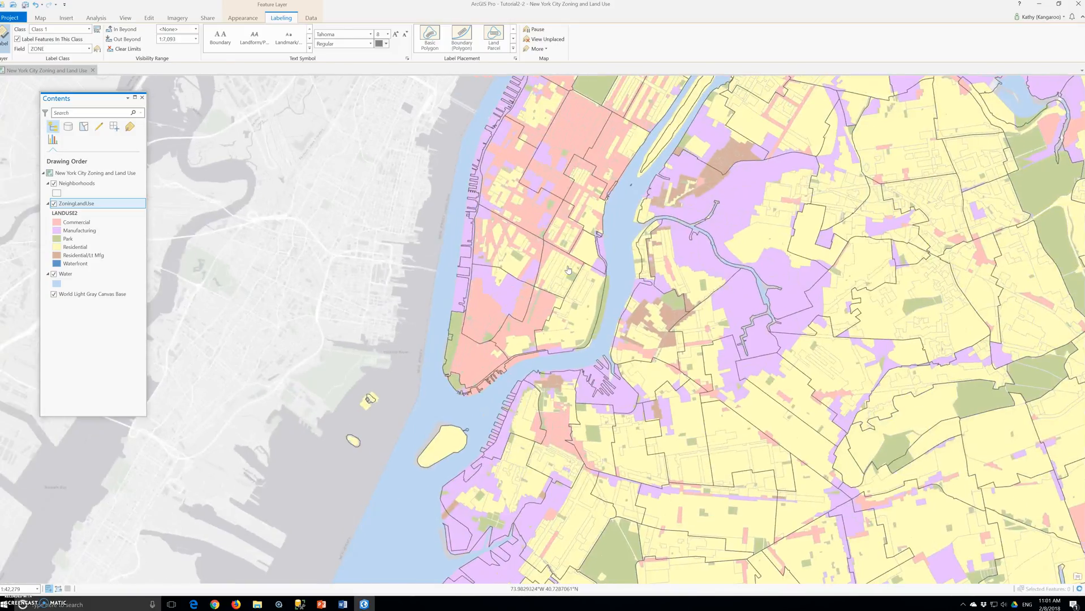
{"action": "scroll", "coordinate": [568, 269], "scroll_direction": "up", "scroll_amount": 4}
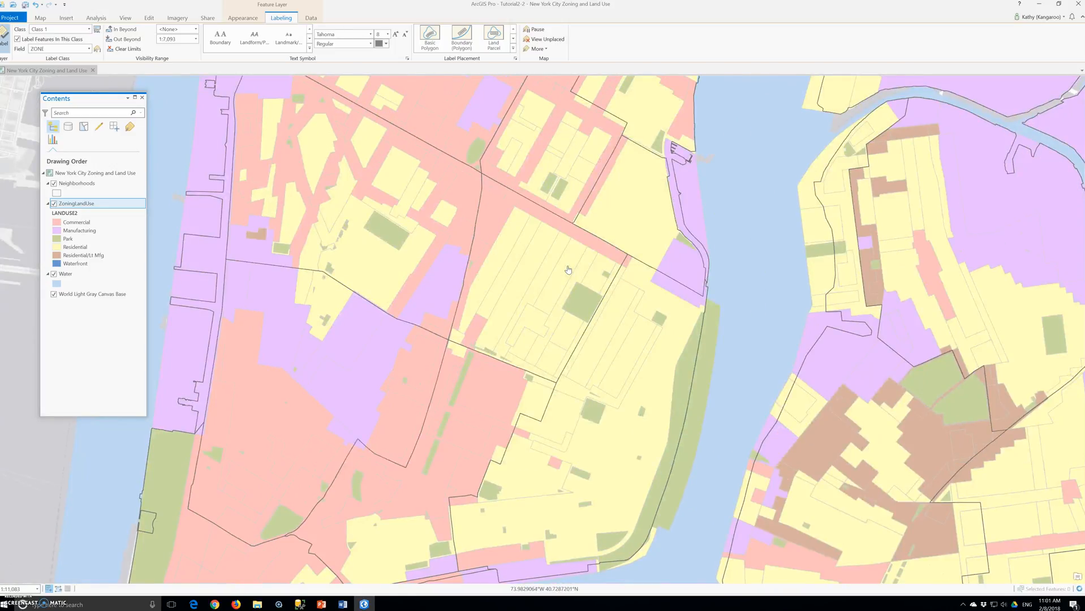
{"action": "scroll", "coordinate": [568, 270], "scroll_direction": "up", "scroll_amount": 1}
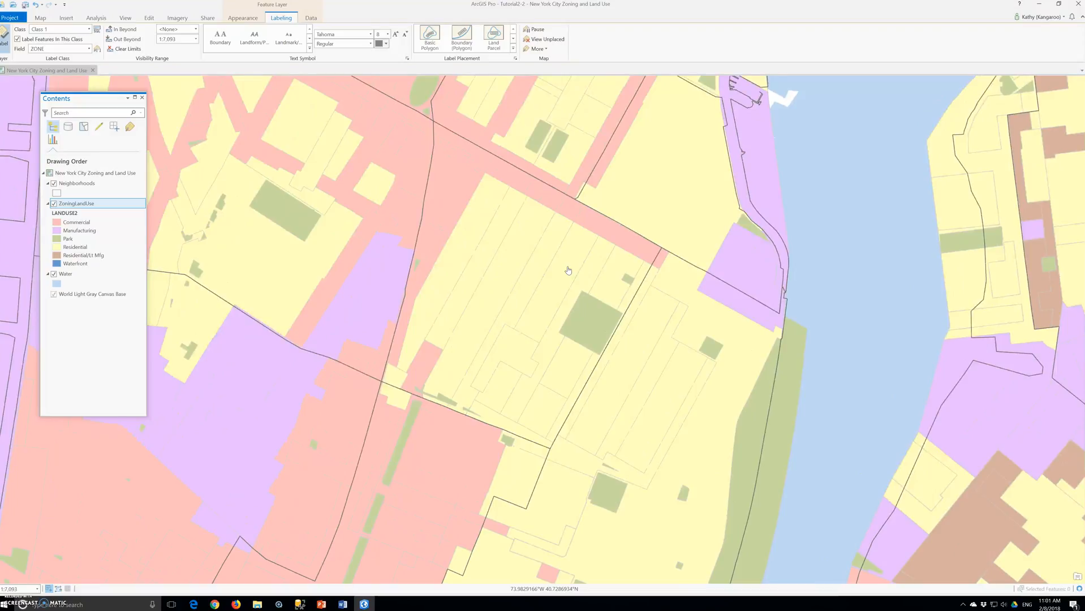
{"action": "scroll", "coordinate": [568, 270], "scroll_direction": "up", "scroll_amount": 1}
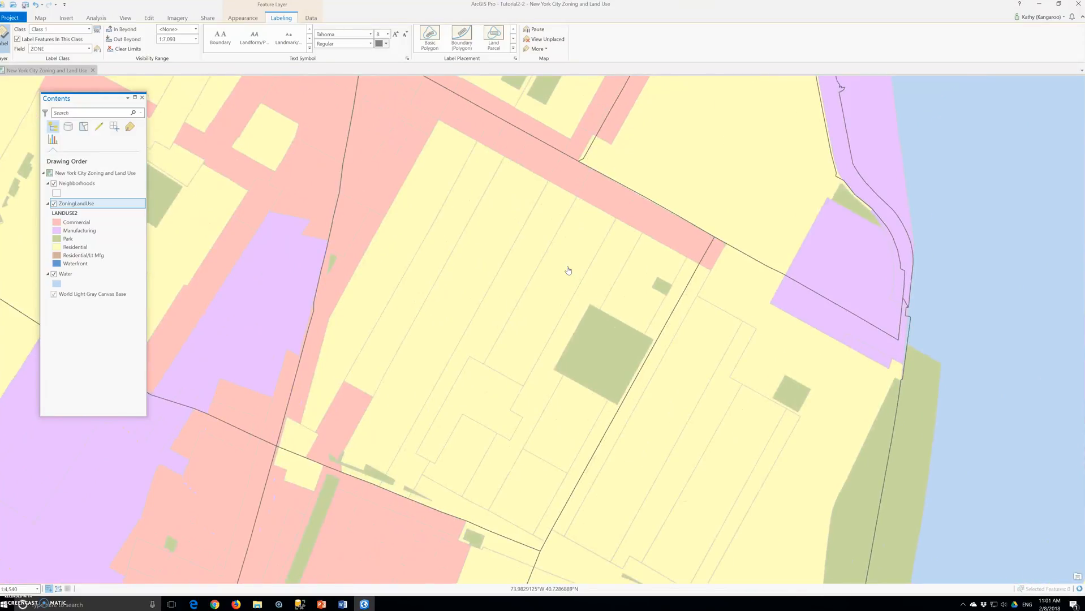
{"action": "scroll", "coordinate": [568, 270], "scroll_direction": "down", "scroll_amount": 1}
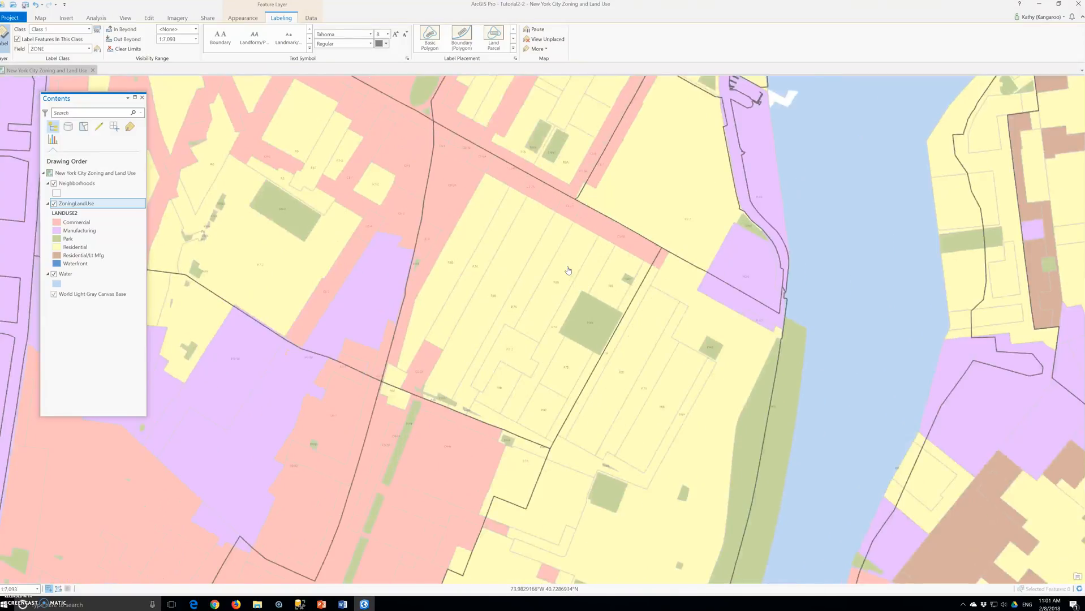
{"action": "scroll", "coordinate": [568, 270], "scroll_direction": "up", "scroll_amount": 1}
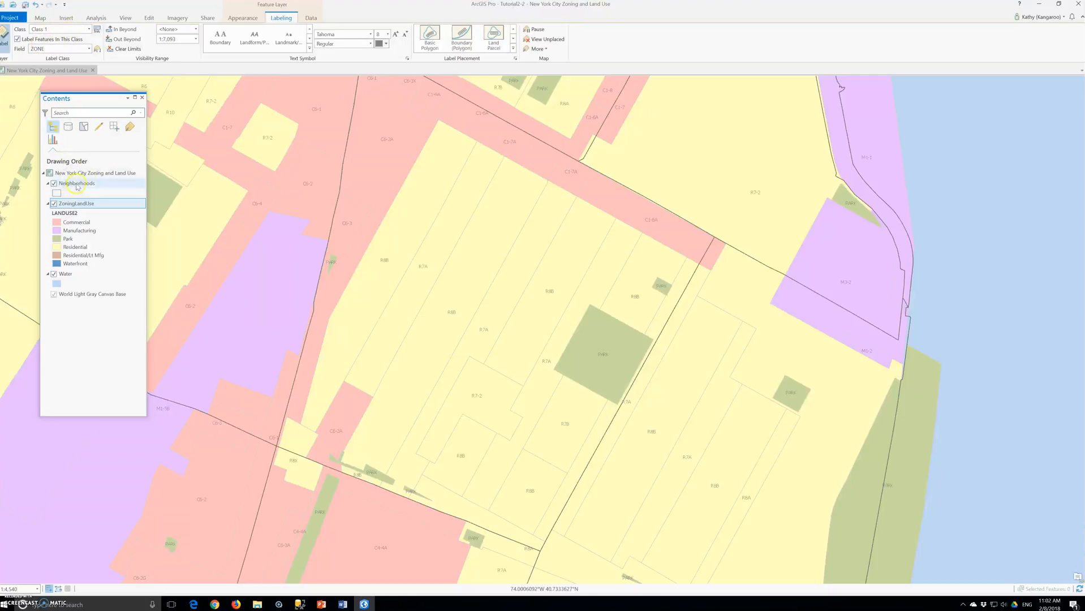
- Go to the Lower Manhattan bookmark
{"action": "left_click", "coordinate": [40, 18]}
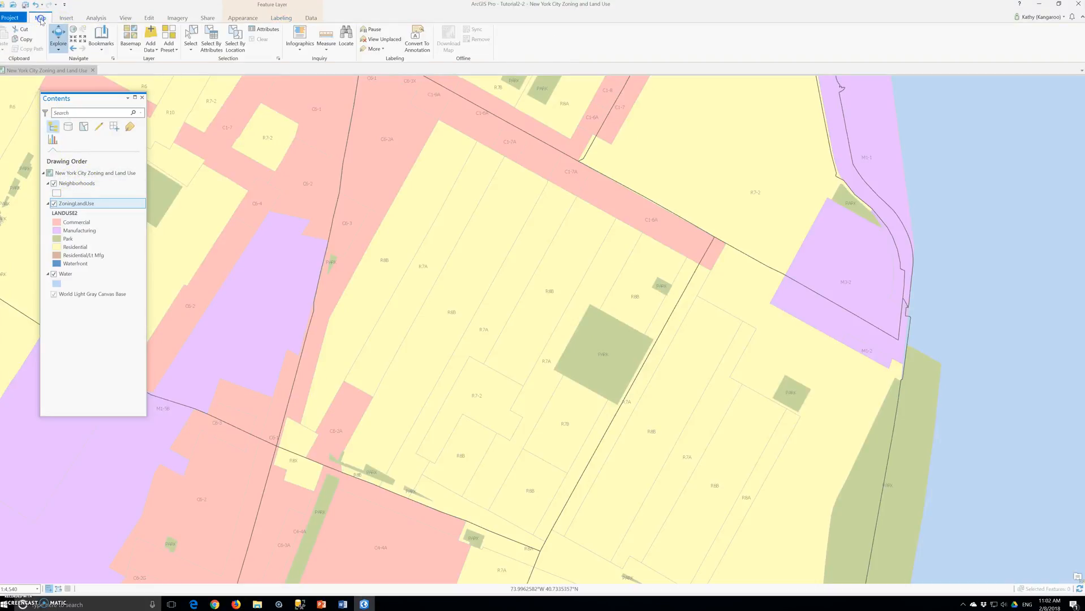
{"action": "left_click", "coordinate": [98, 53]}
{"action": "left_click", "coordinate": [114, 89]}
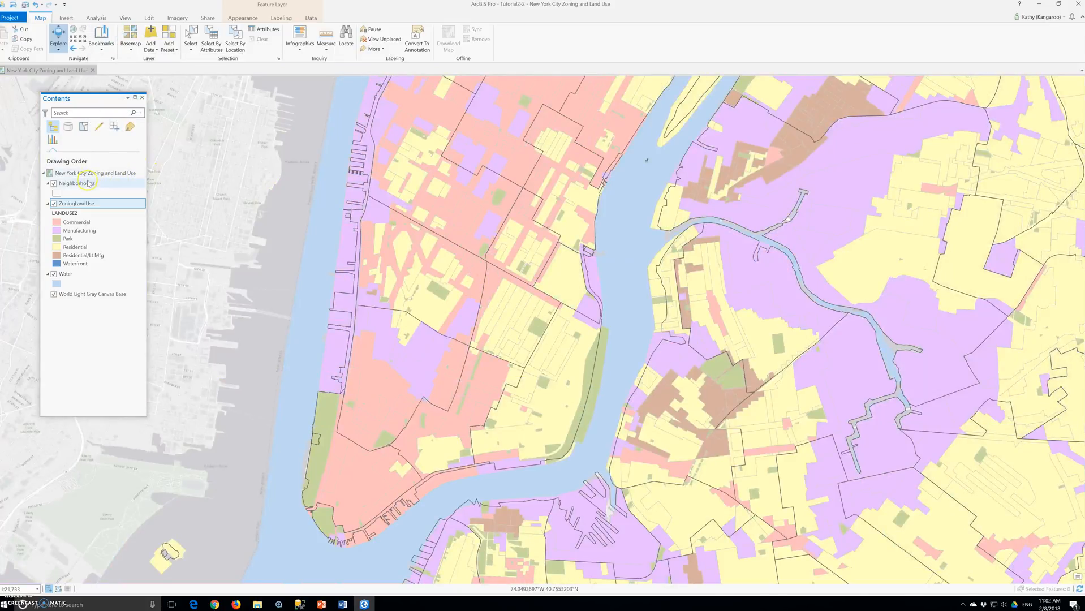
- Set the minimum label scale (Out Beyond) of the Neighborhoods layer to the current map scale, 1:21,733
{"action": "left_click", "coordinate": [84, 184]}
{"action": "left_click", "coordinate": [84, 184]}
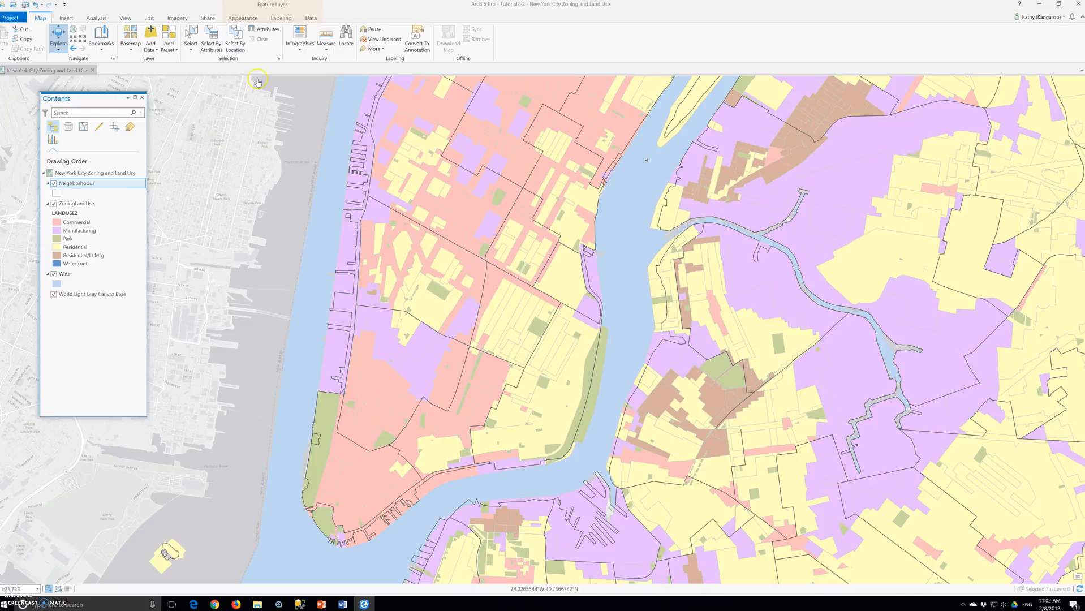
{"action": "left_click", "coordinate": [281, 18]}
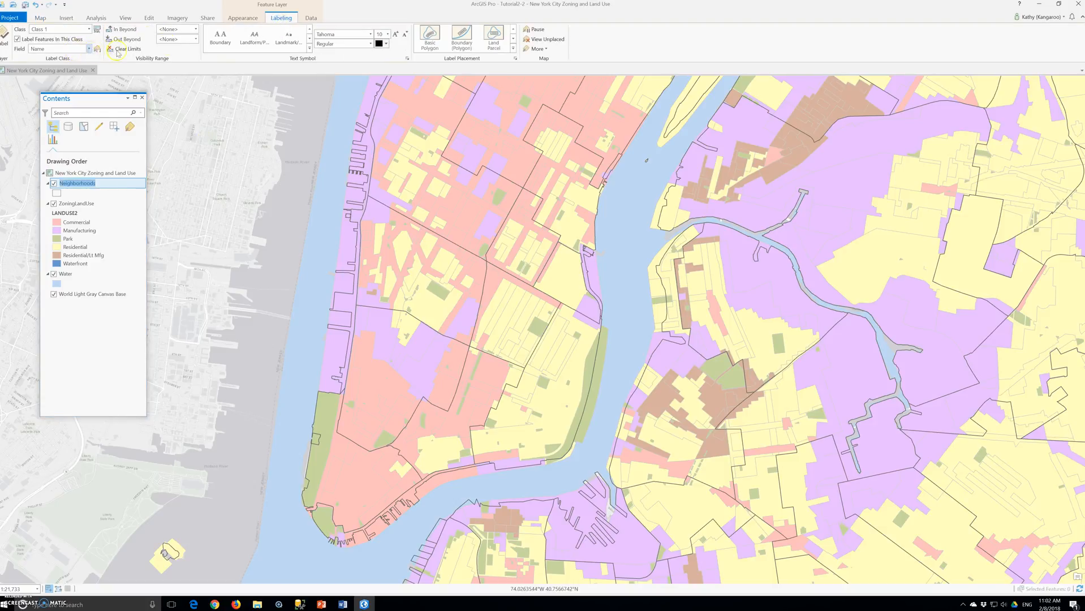
{"action": "left_click", "coordinate": [193, 40]}
{"action": "left_click", "coordinate": [193, 41]}
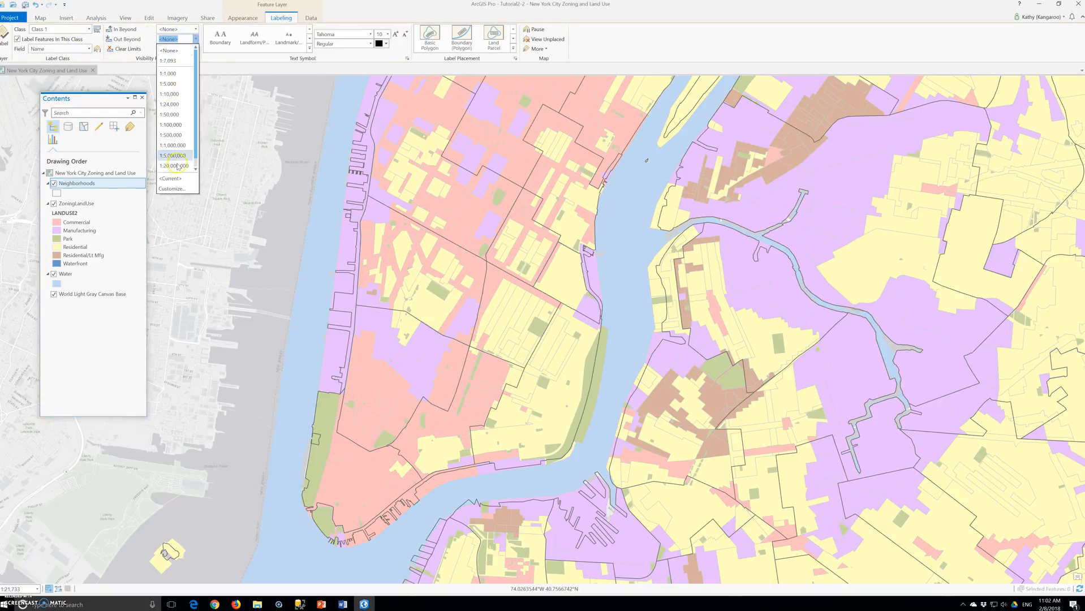
{"action": "left_click", "coordinate": [175, 178]}
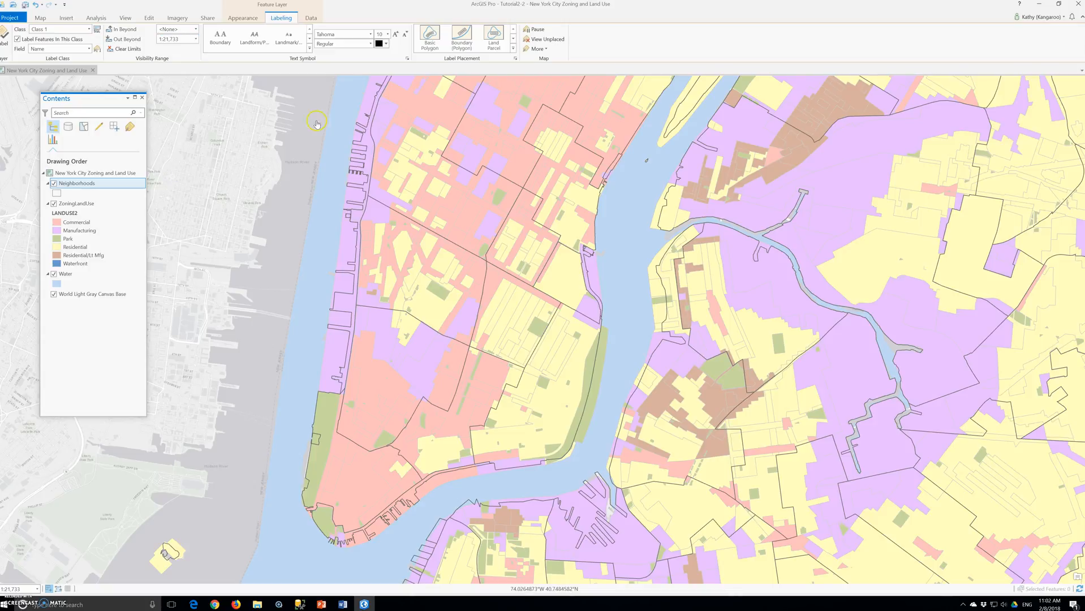
- Color the Neighborhoods label text gray and turn on the layer's labels
{"action": "left_click", "coordinate": [385, 44]}
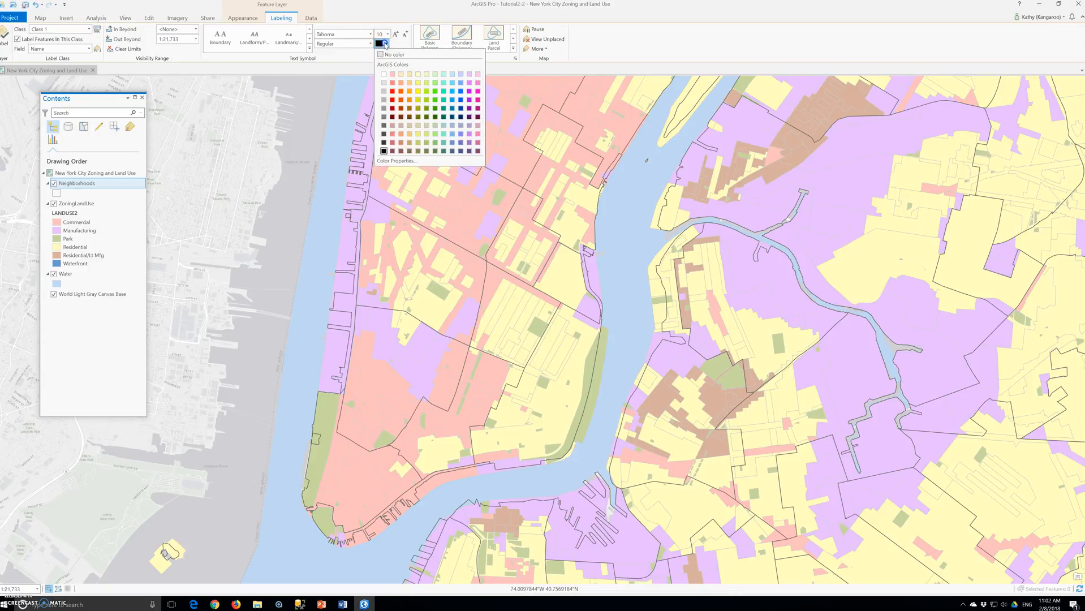
{"action": "left_click", "coordinate": [384, 116]}
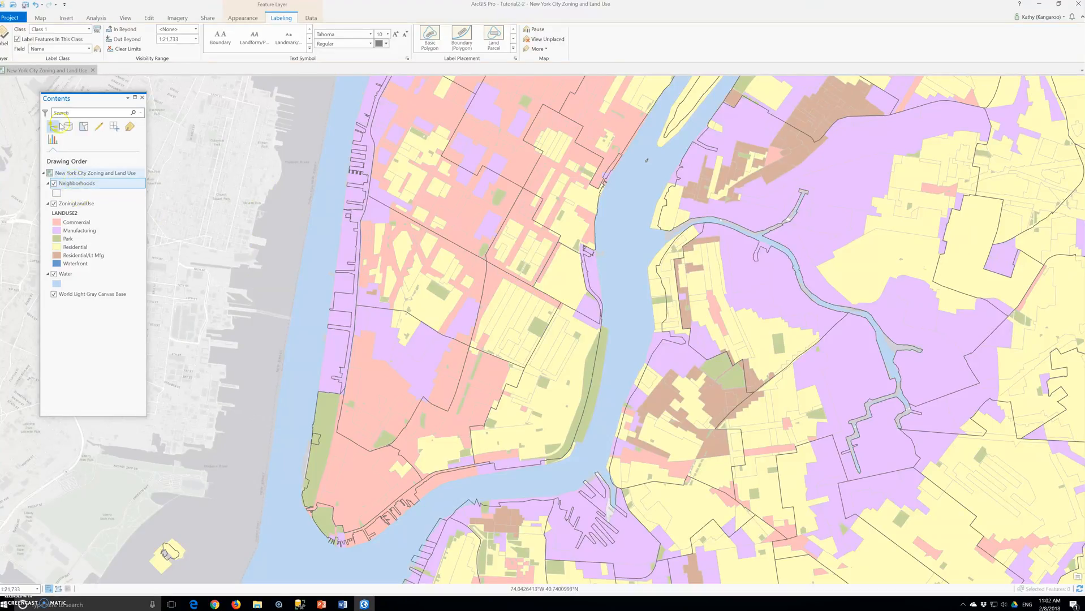
{"action": "left_click", "coordinate": [6, 35]}
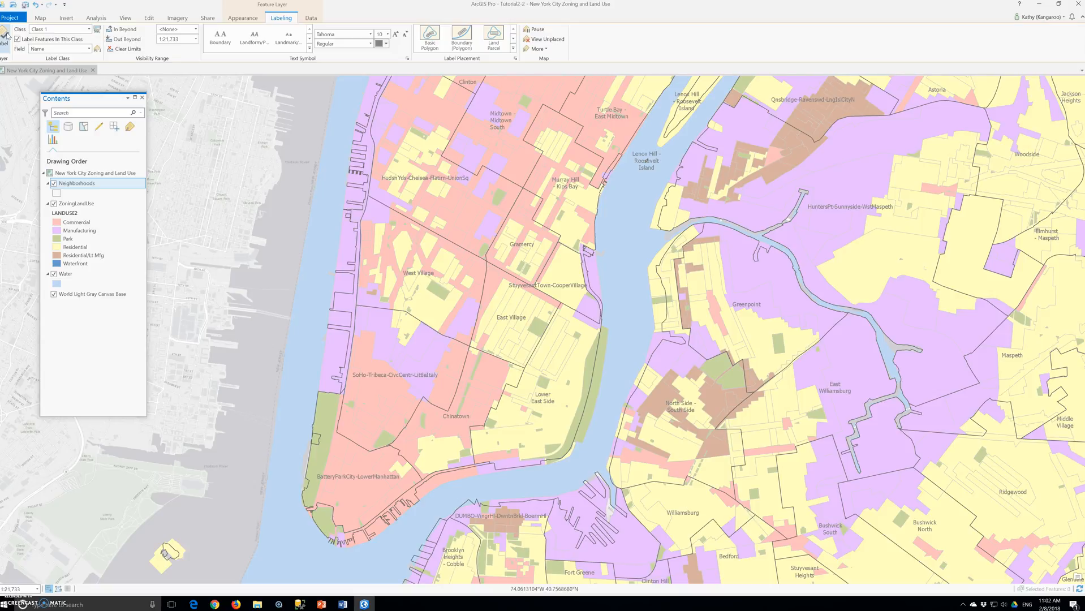
- Set the Neighborhoods label text to the Arial font in Bold style
{"action": "left_click", "coordinate": [371, 44]}
{"action": "left_click", "coordinate": [338, 59]}
{"action": "left_click", "coordinate": [370, 34]}
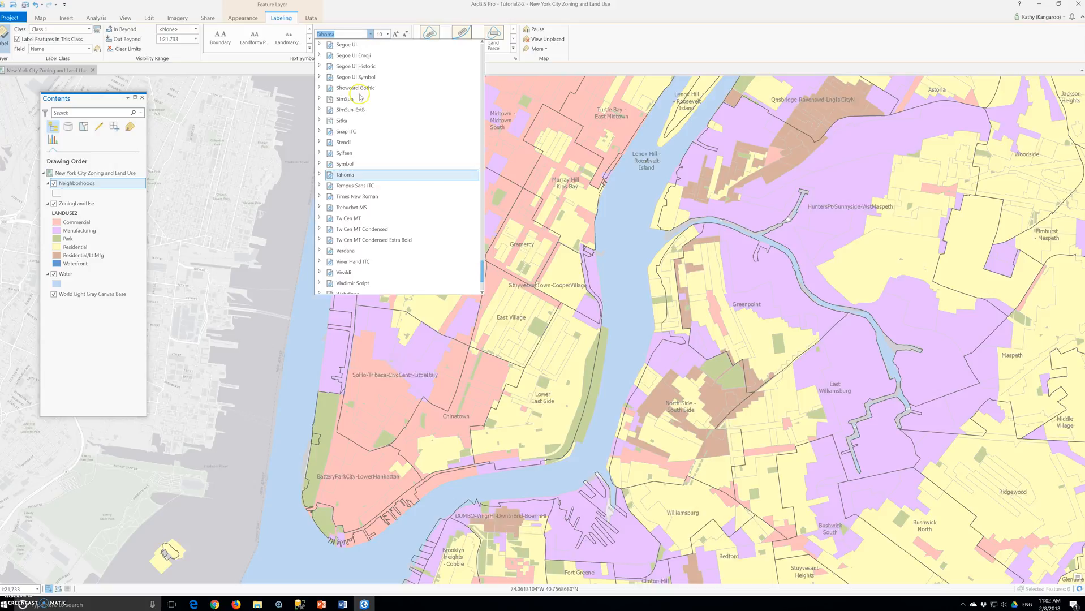
{"action": "key", "text": "Home"}
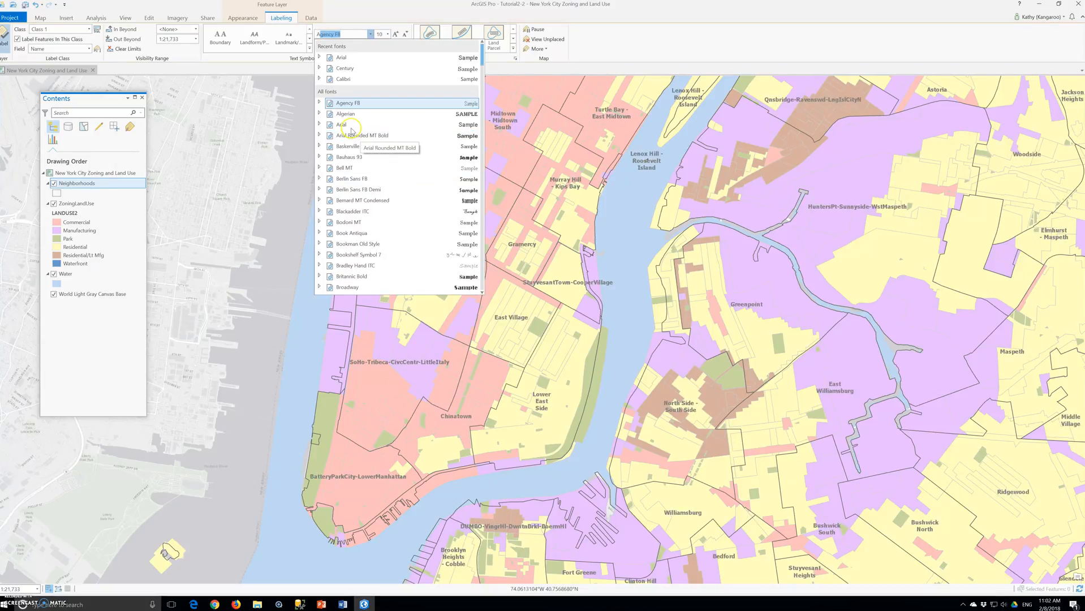
{"action": "left_click", "coordinate": [347, 126]}
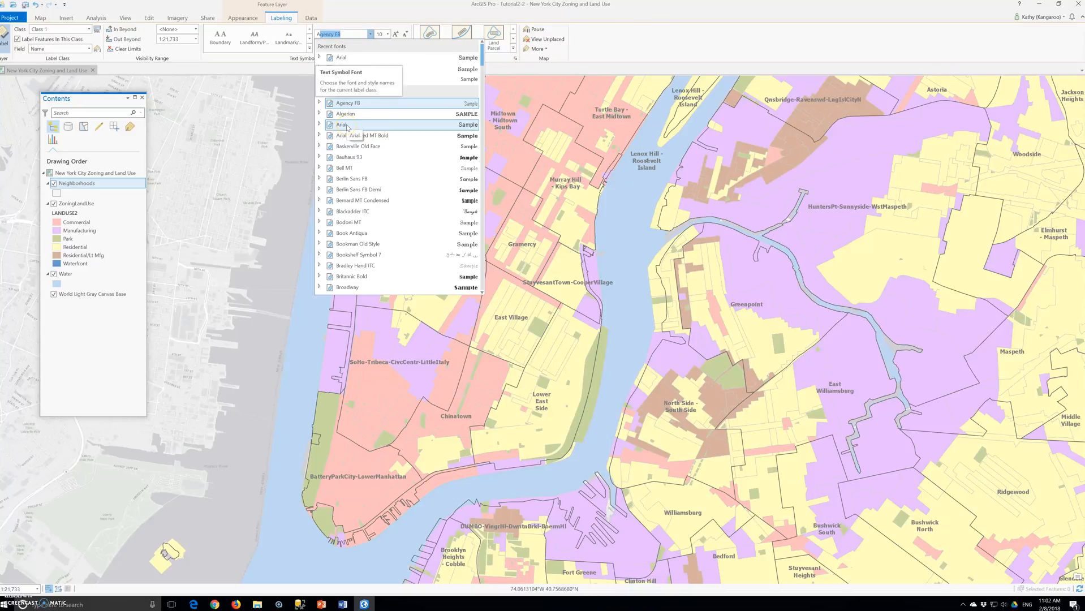
{"action": "left_click", "coordinate": [347, 127]}
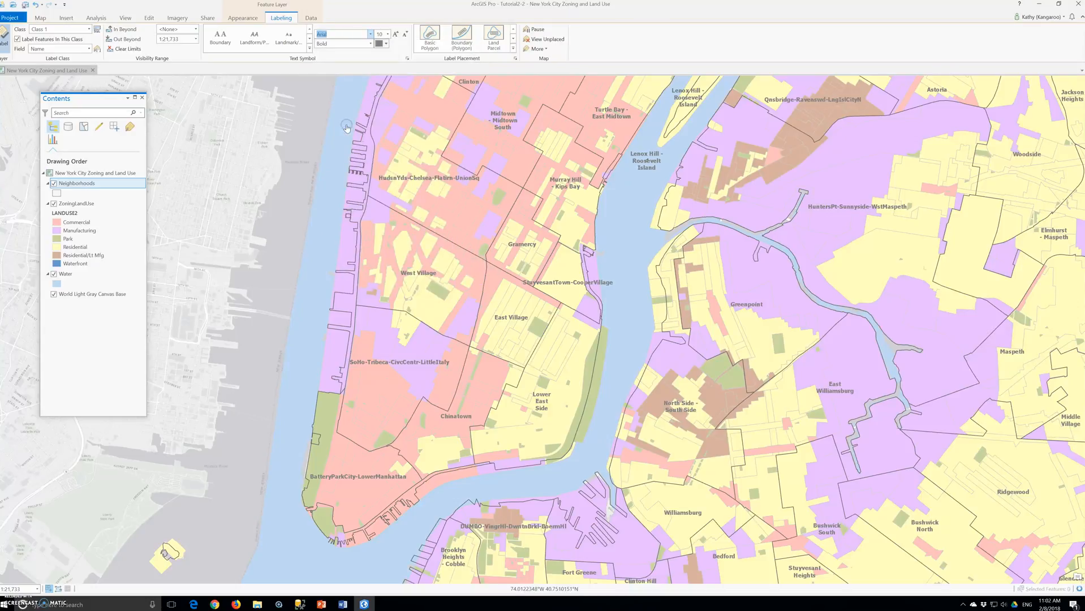
- Set the Neighborhoods label text size to 7 and dismiss the feature pop-up over the map
{"action": "left_click", "coordinate": [381, 34]}
{"action": "type", "text": "7"}
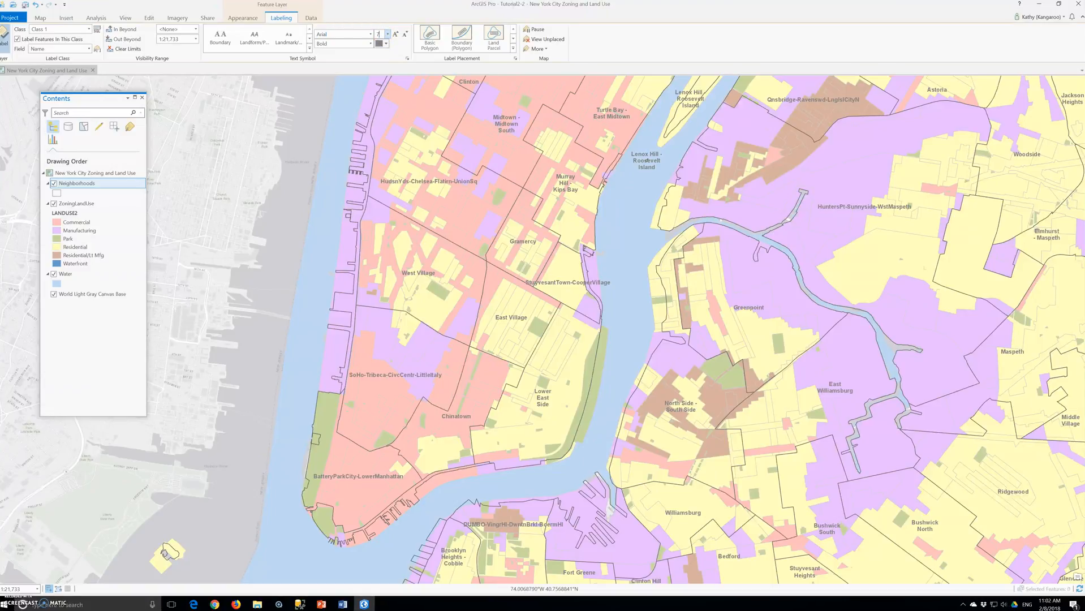
{"action": "left_click", "coordinate": [409, 299]}
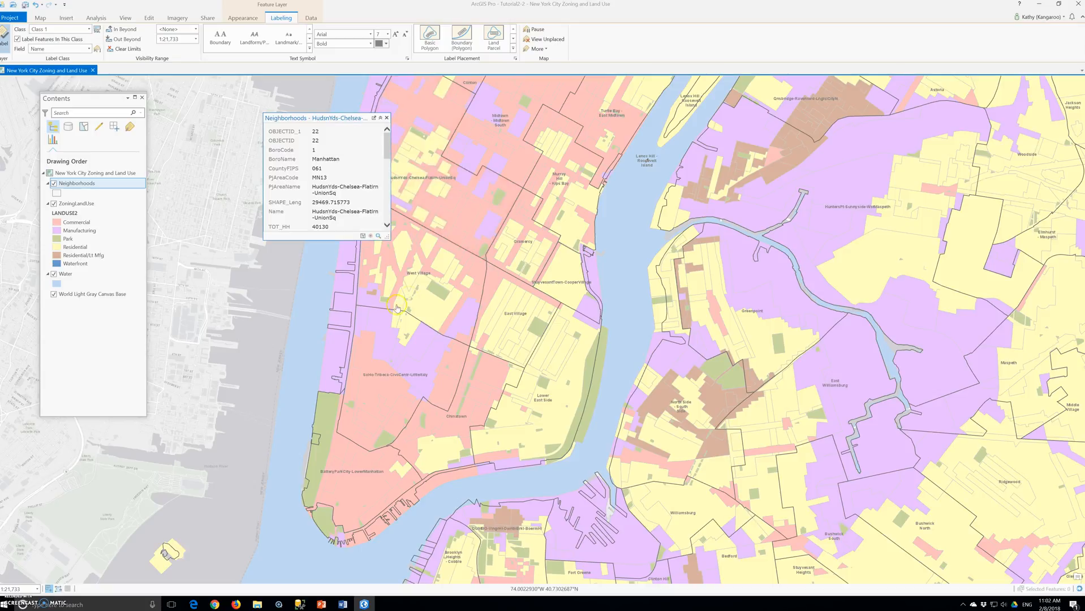
{"action": "left_click", "coordinate": [300, 298]}
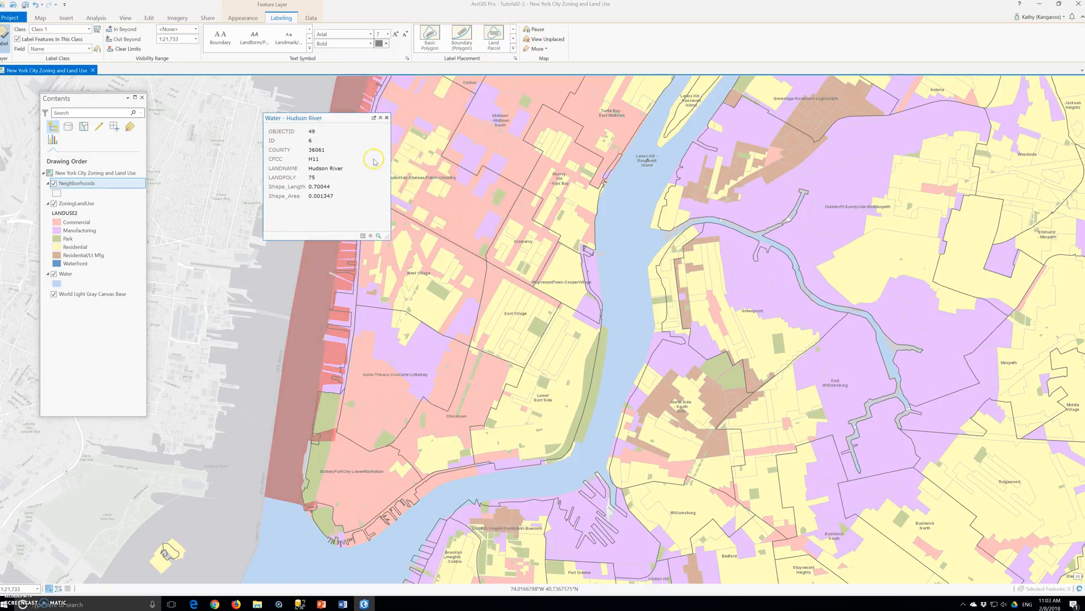
{"action": "left_click", "coordinate": [388, 117]}
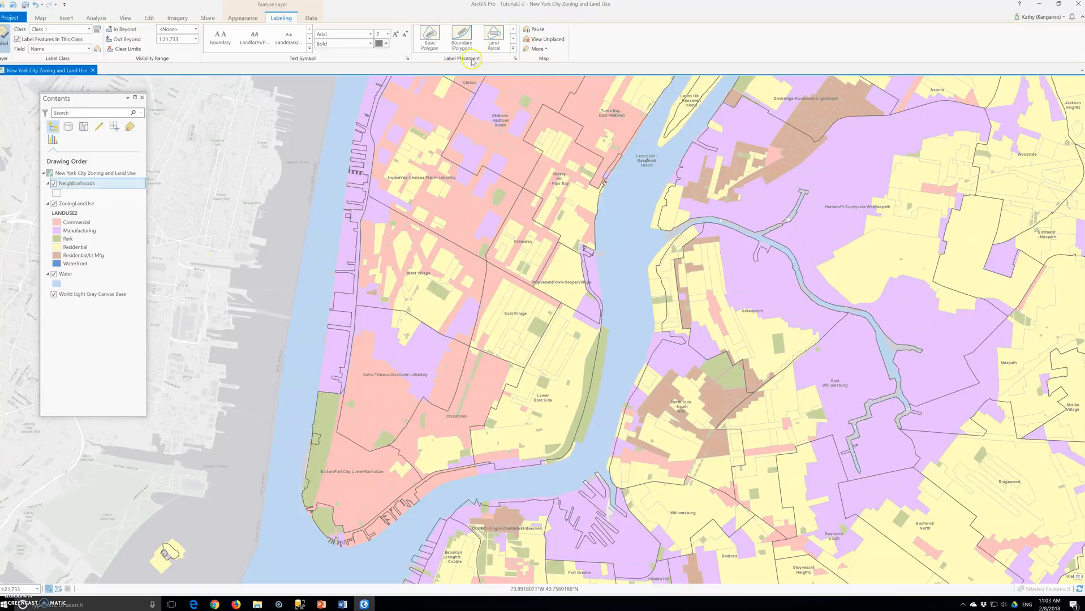
- Add a white halo of 1 pt to the Neighborhoods label symbol and apply it
{"action": "left_click", "coordinate": [409, 58]}
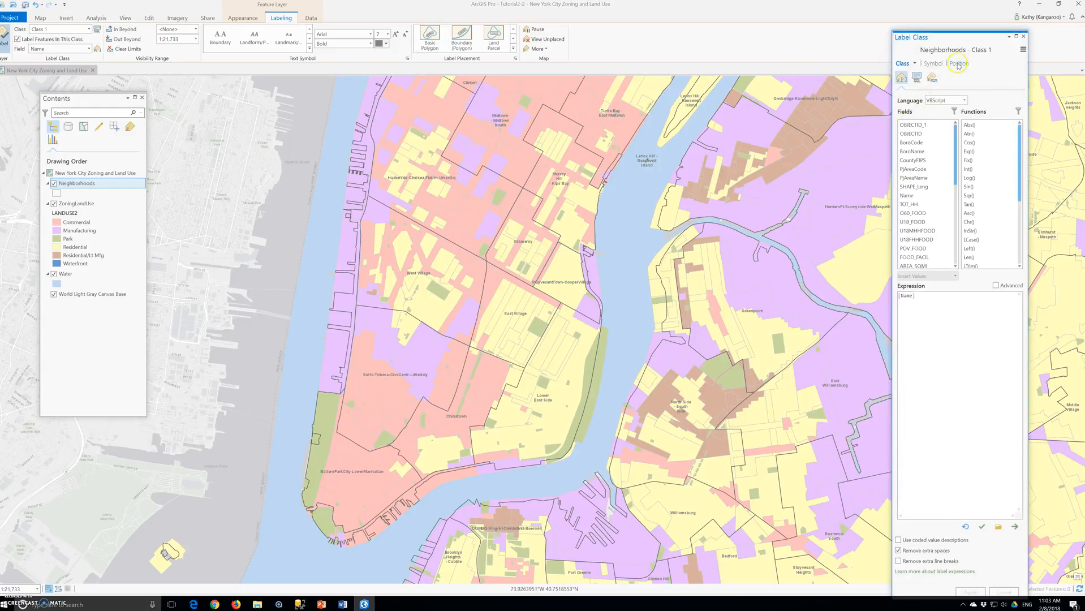
{"action": "left_click", "coordinate": [932, 64]}
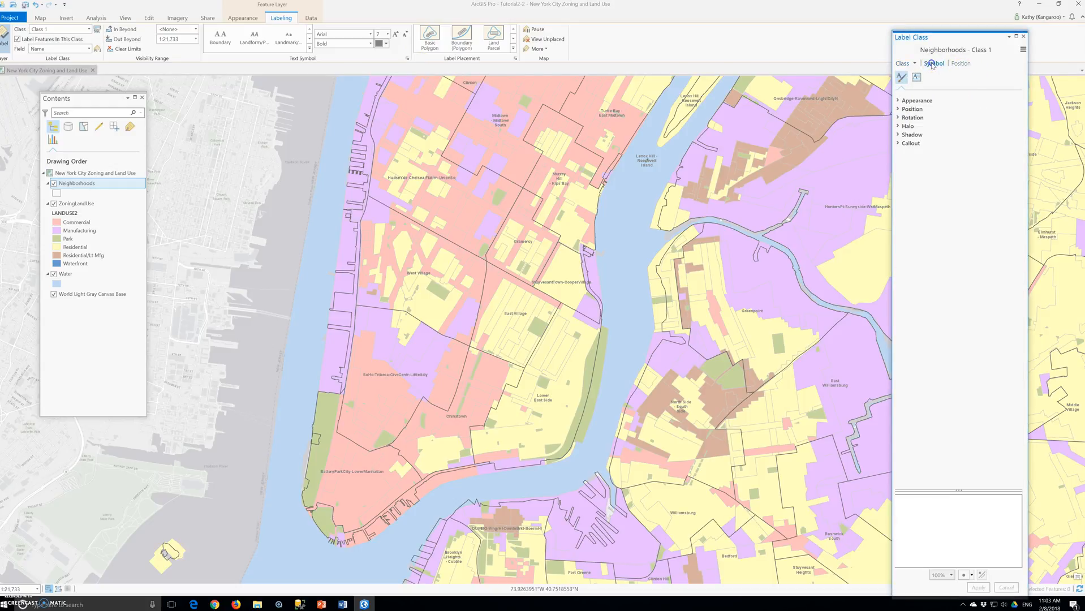
{"action": "left_click", "coordinate": [908, 126]}
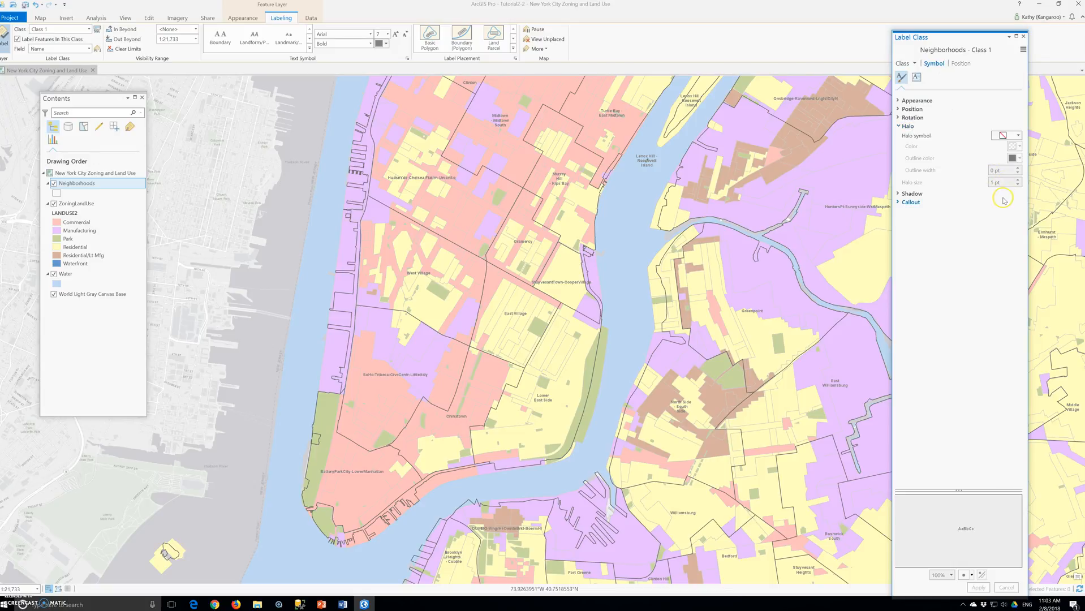
{"action": "left_click", "coordinate": [1018, 135]}
{"action": "left_click", "coordinate": [1001, 188]}
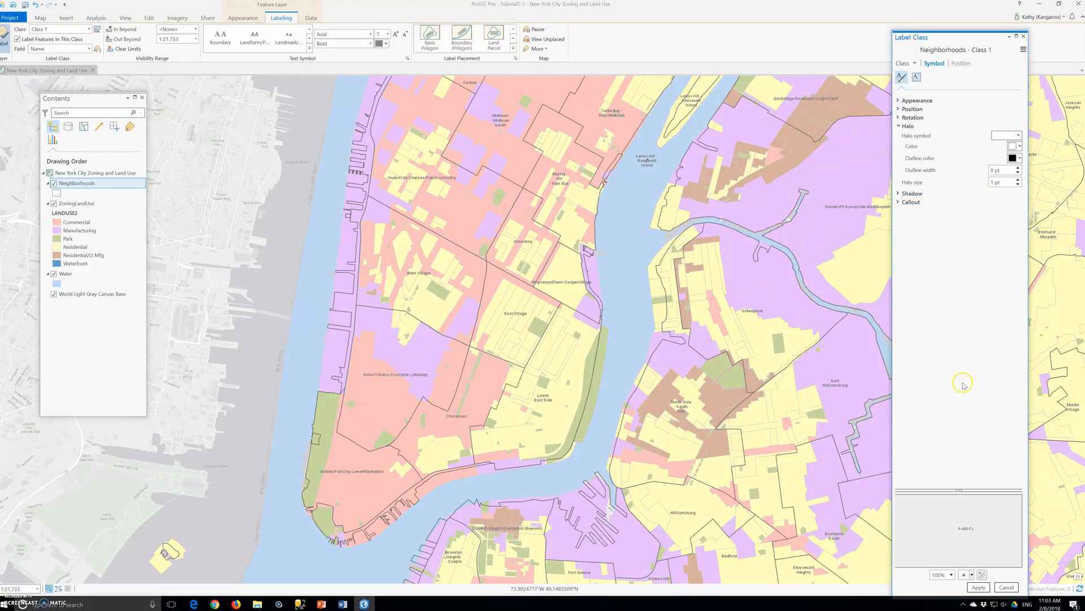
{"action": "left_click", "coordinate": [979, 588]}
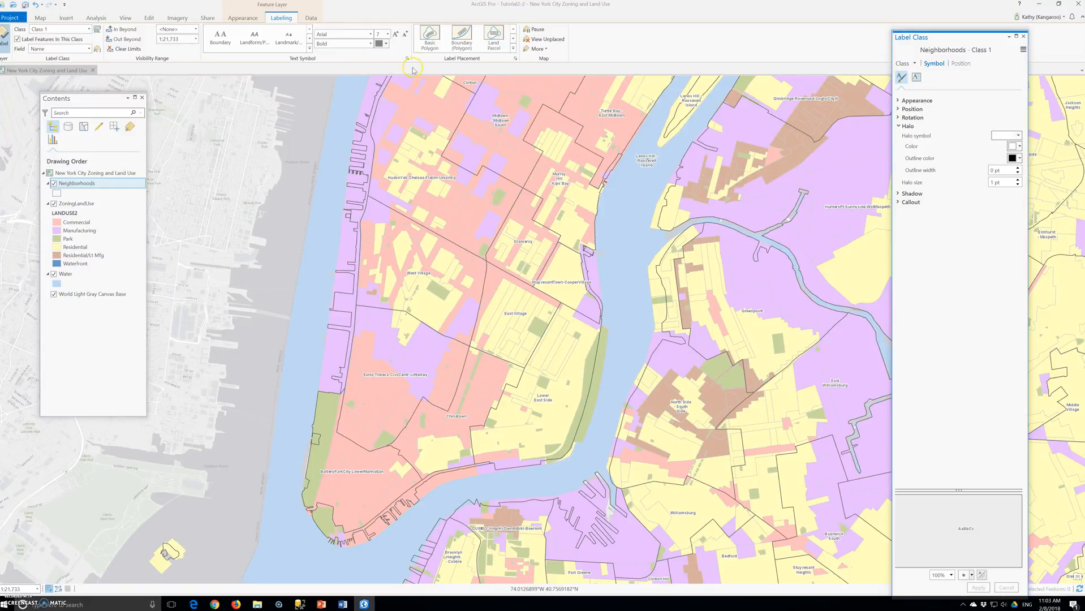
- Change the Neighborhoods label placement to Land parcel placement and close the label class settings
{"action": "left_click", "coordinate": [516, 58]}
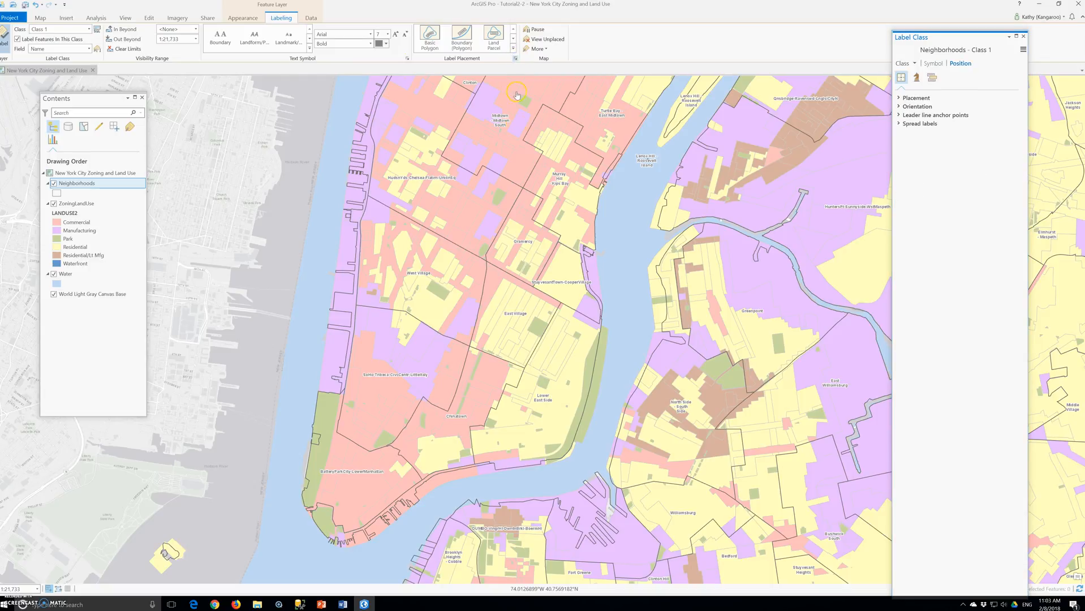
{"action": "left_click", "coordinate": [922, 99]}
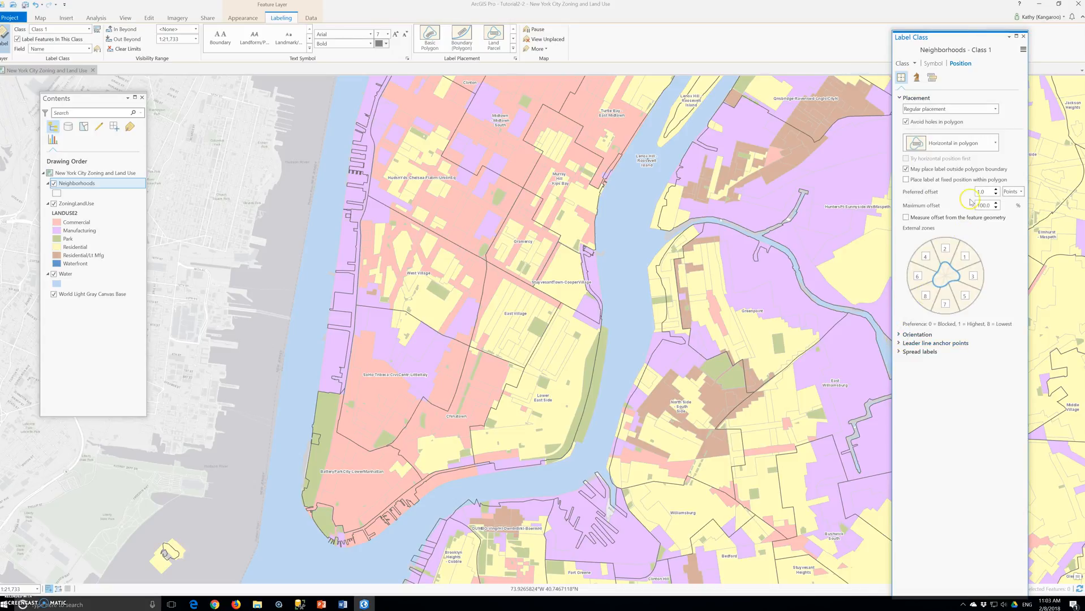
{"action": "left_click", "coordinate": [490, 46]}
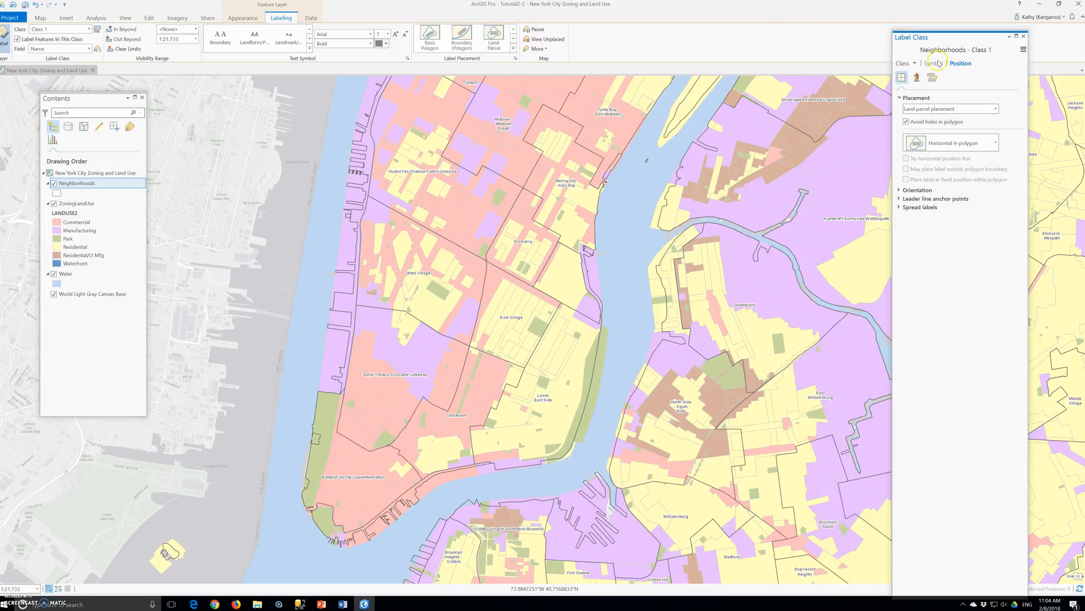
{"action": "left_click", "coordinate": [1025, 38]}
- Label the Water layer by its LANDNAME field and set the label font to Times New Roman
{"action": "left_click", "coordinate": [68, 275]}
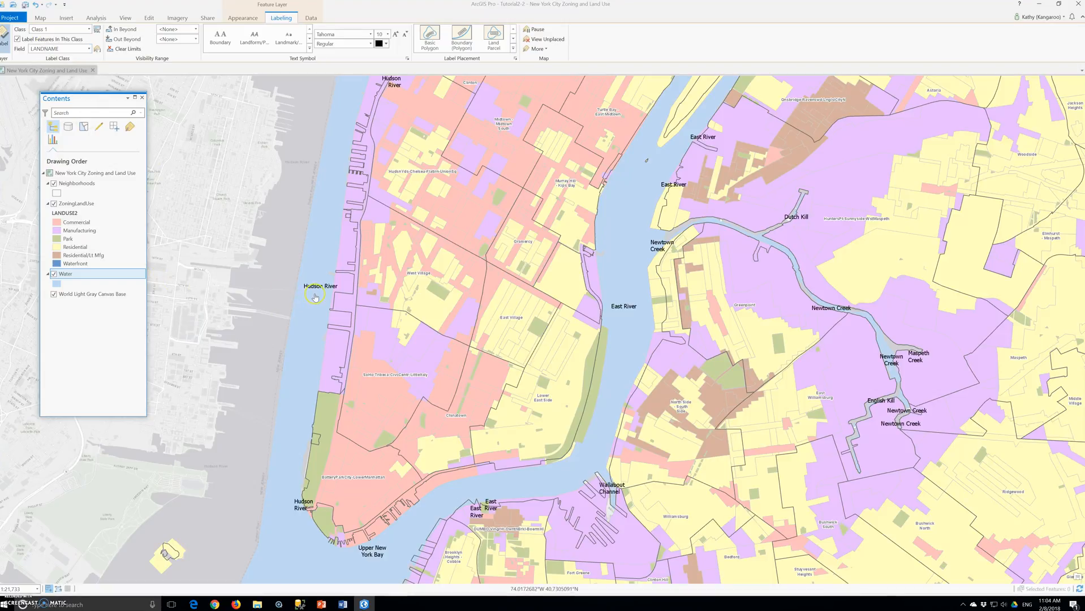
{"action": "left_click", "coordinate": [380, 556]}
{"action": "left_click", "coordinate": [367, 35]}
{"action": "left_click", "coordinate": [368, 35]}
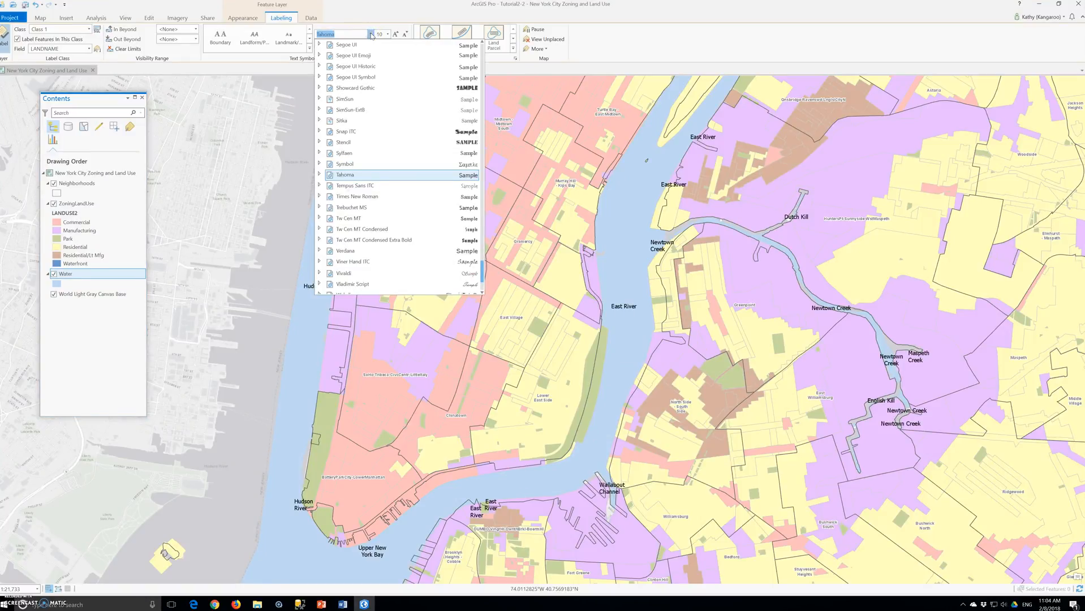
{"action": "left_click", "coordinate": [351, 197]}
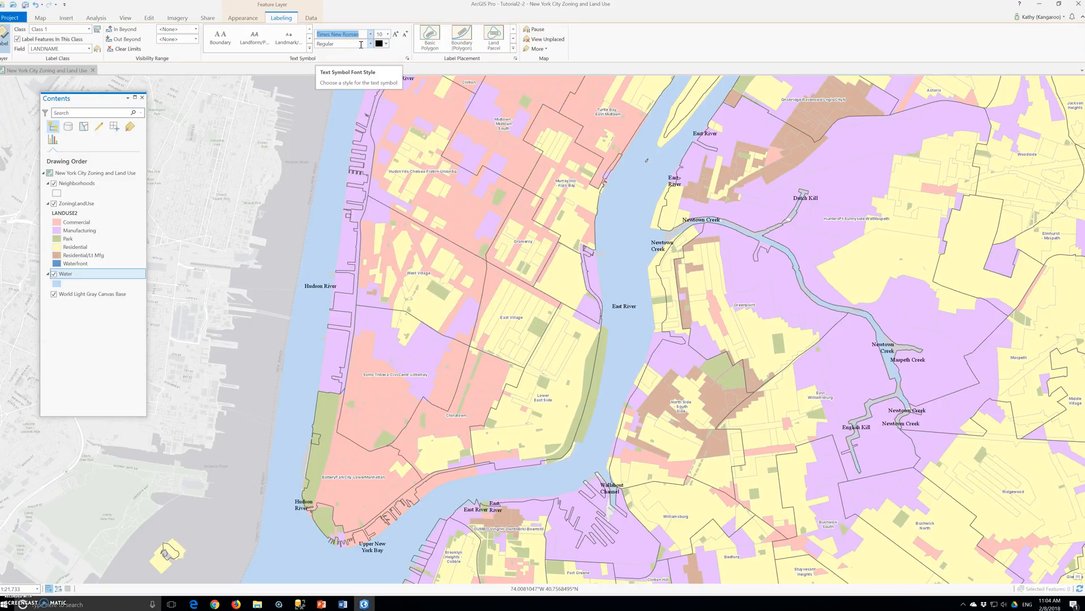
- Make the Water labels italic, size 12 and blue
{"action": "left_click", "coordinate": [362, 45]}
{"action": "left_click", "coordinate": [349, 72]}
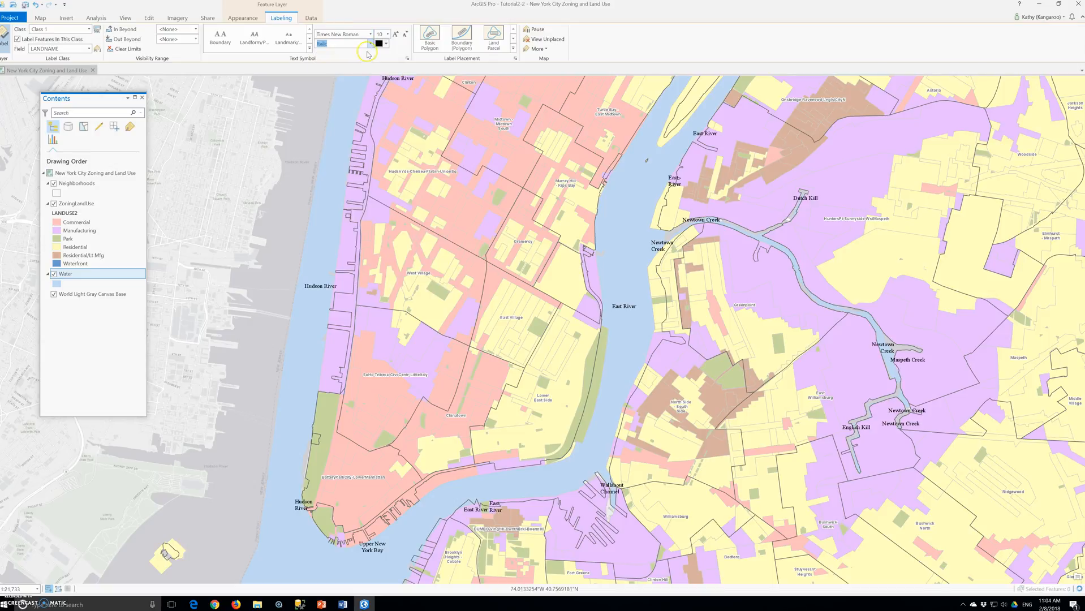
{"action": "left_click", "coordinate": [382, 34]}
{"action": "type", "text": "12"}
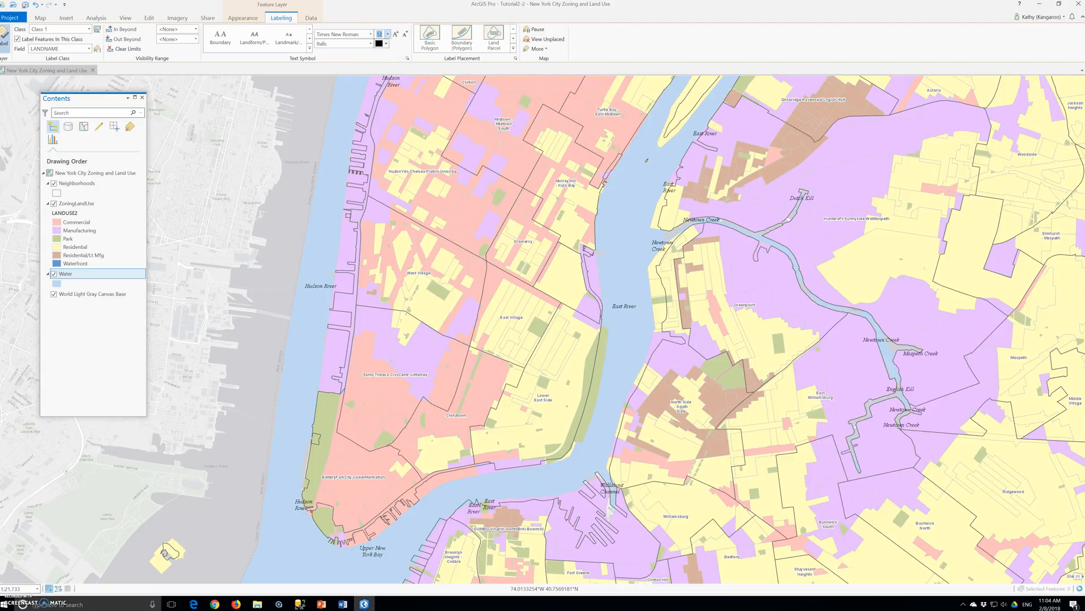
{"action": "left_click", "coordinate": [387, 44]}
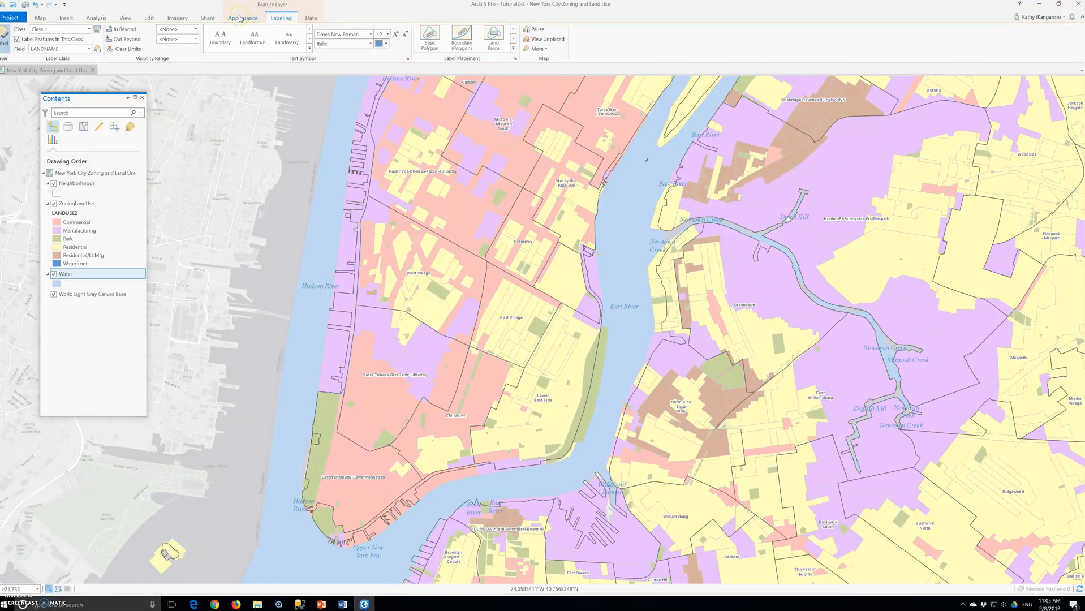
- Set the Water layer's minimum label scale (Out Beyond) to the current 1:21,733 and review the Neighborhoods and ZoningLandUse label settings
{"action": "left_click", "coordinate": [196, 39]}
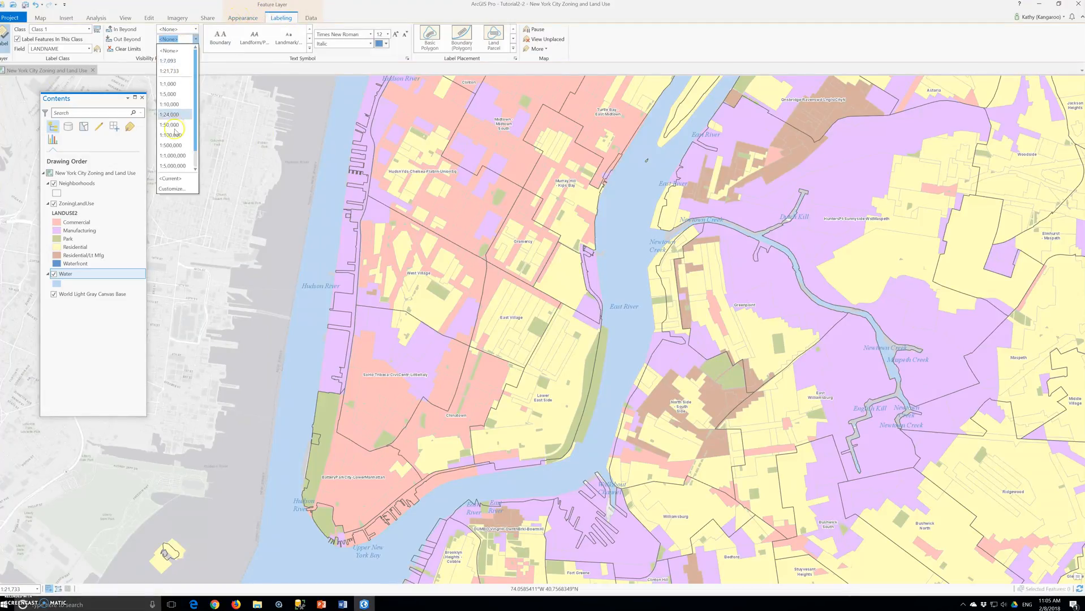
{"action": "left_click", "coordinate": [171, 179]}
{"action": "left_click", "coordinate": [77, 184]}
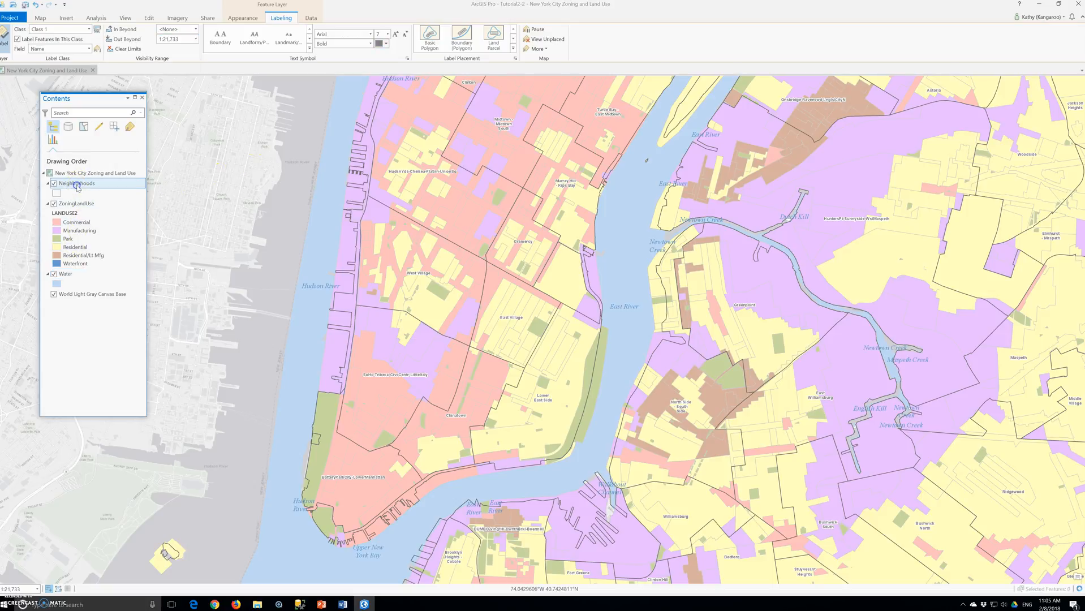
{"action": "left_click", "coordinate": [77, 185]}
{"action": "left_click", "coordinate": [79, 204]}
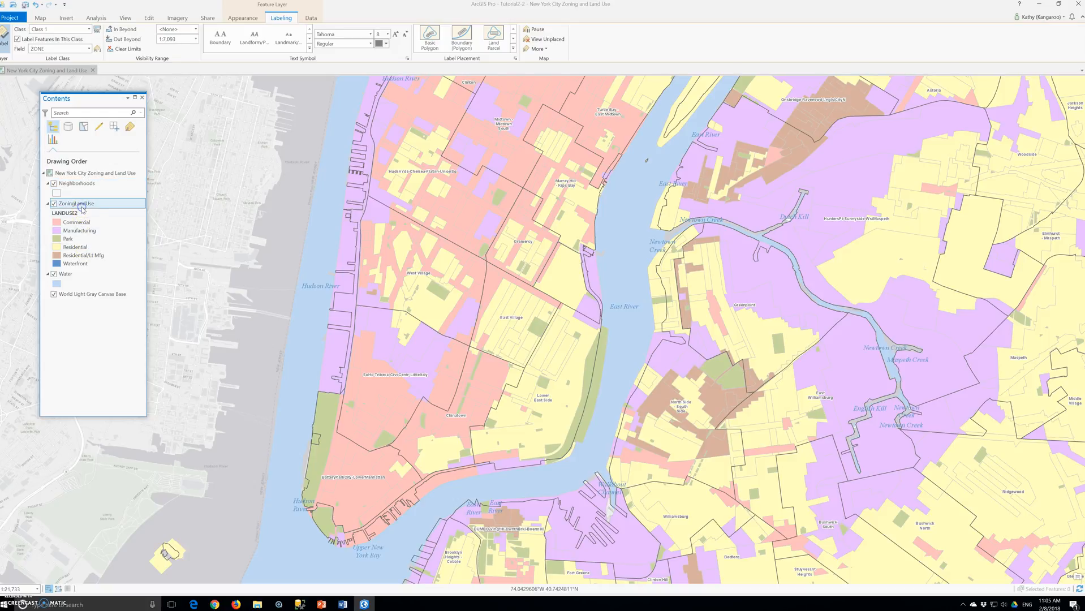
- Check which layer labels are visible at map scales from the whole city in to 1:2,655
{"action": "scroll", "coordinate": [586, 340], "scroll_direction": "down", "scroll_amount": 5}
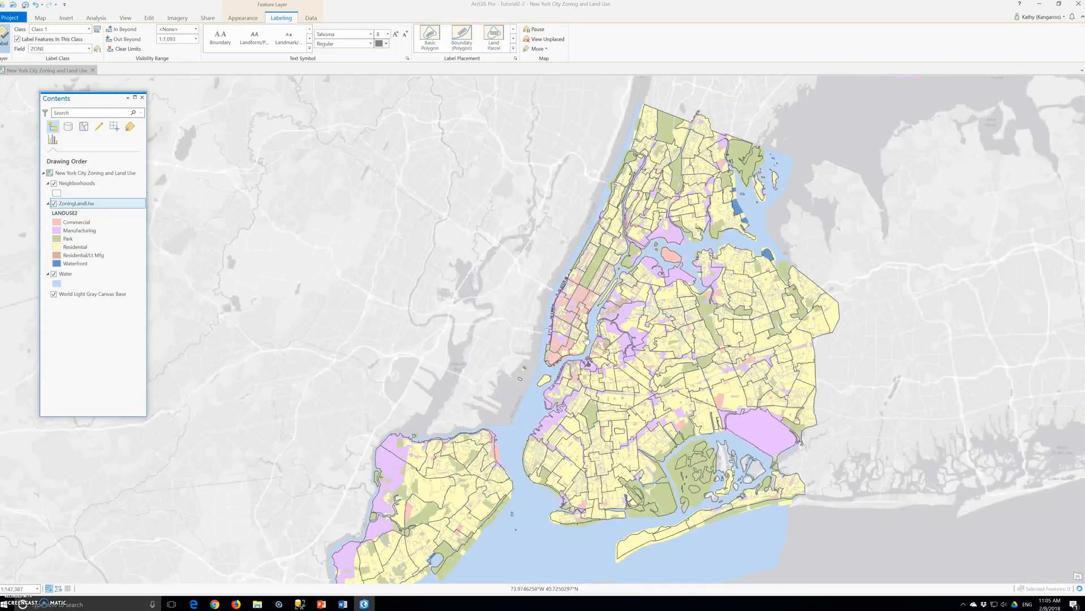
{"action": "scroll", "coordinate": [586, 339], "scroll_direction": "up", "scroll_amount": 1}
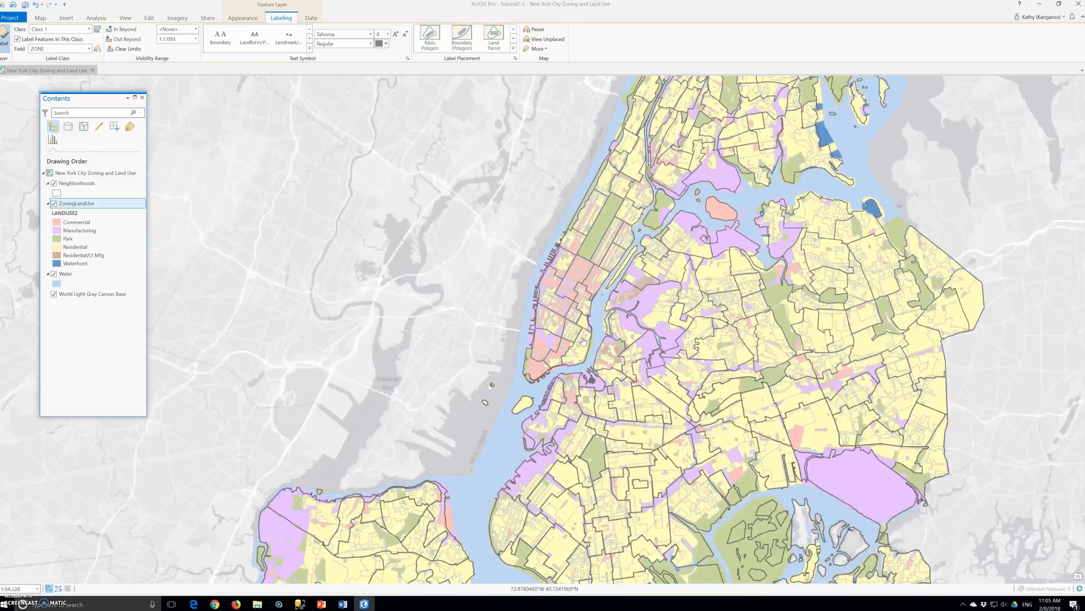
{"action": "scroll", "coordinate": [583, 341], "scroll_direction": "up", "scroll_amount": 1}
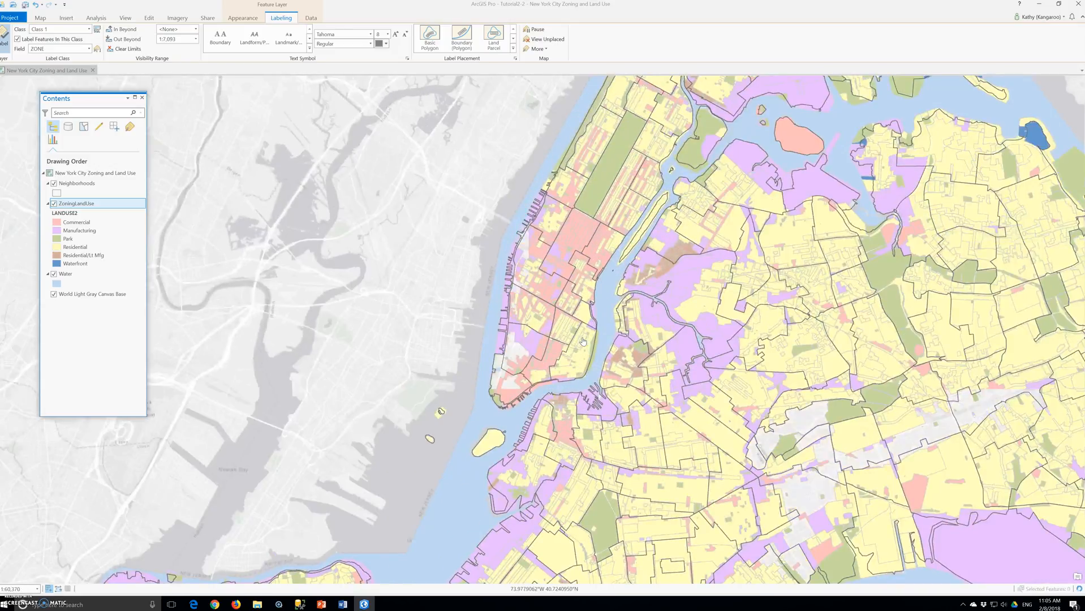
{"action": "scroll", "coordinate": [583, 341], "scroll_direction": "up", "scroll_amount": 1}
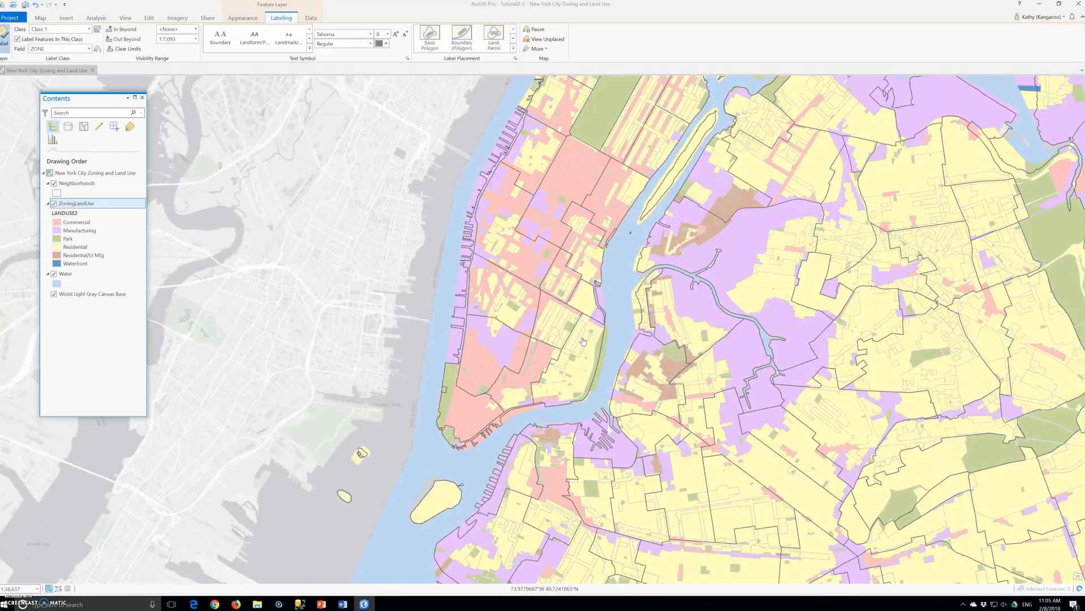
{"action": "scroll", "coordinate": [583, 341], "scroll_direction": "up", "scroll_amount": 1}
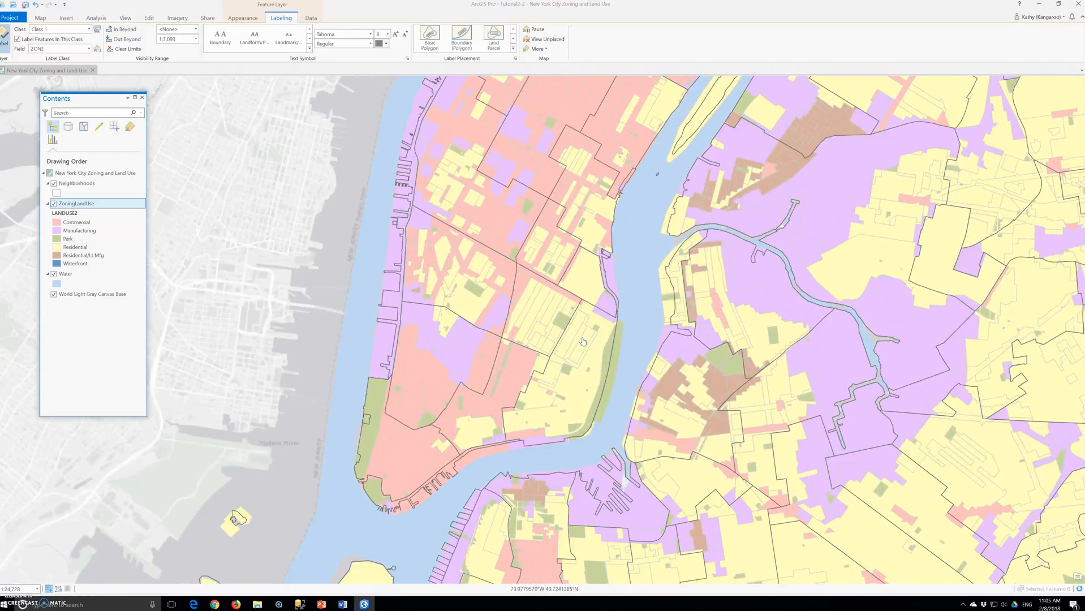
{"action": "scroll", "coordinate": [583, 342], "scroll_direction": "up", "scroll_amount": 1}
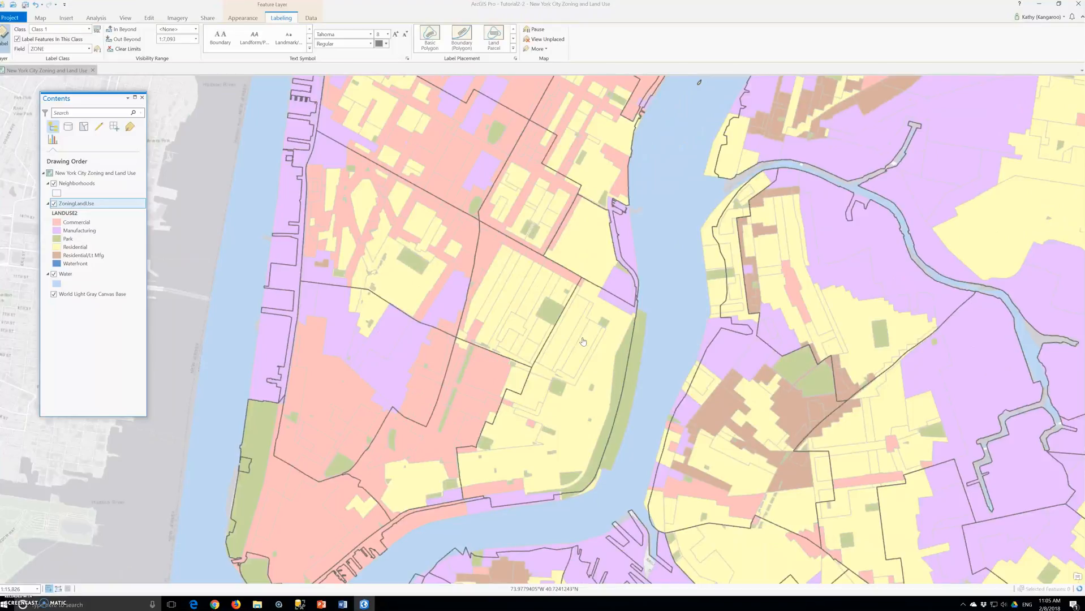
{"action": "scroll", "coordinate": [583, 341], "scroll_direction": "up", "scroll_amount": 1}
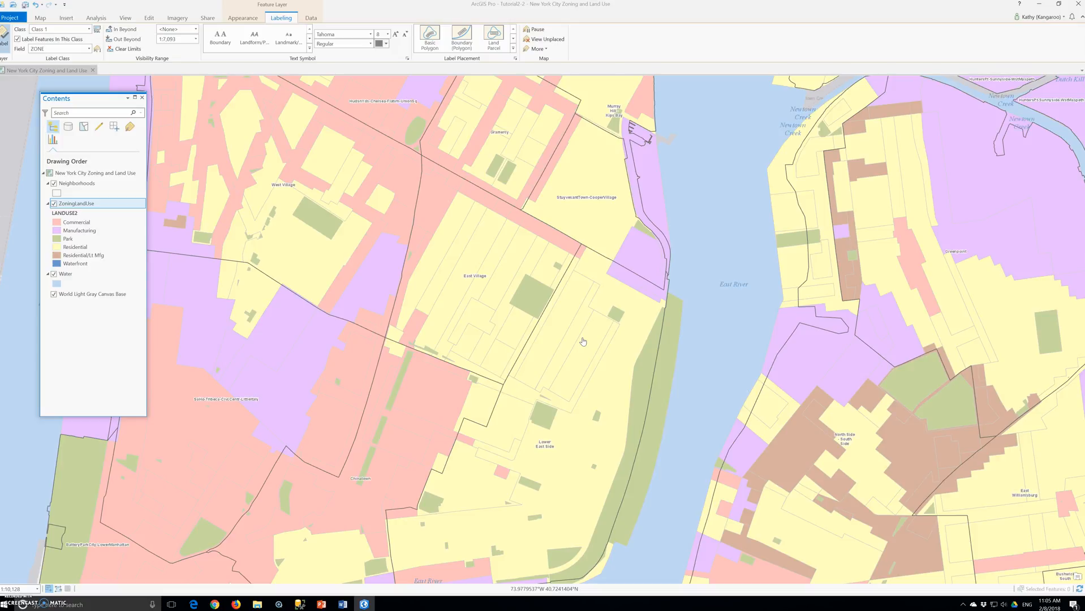
{"action": "scroll", "coordinate": [582, 341], "scroll_direction": "up", "scroll_amount": 2}
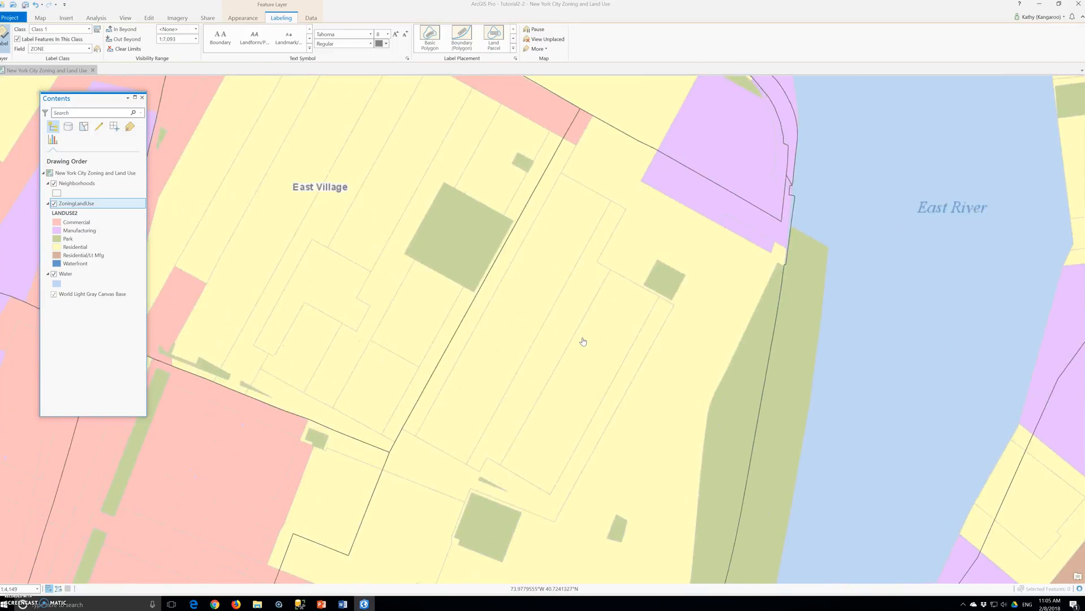
{"action": "scroll", "coordinate": [583, 341], "scroll_direction": "up", "scroll_amount": 1}
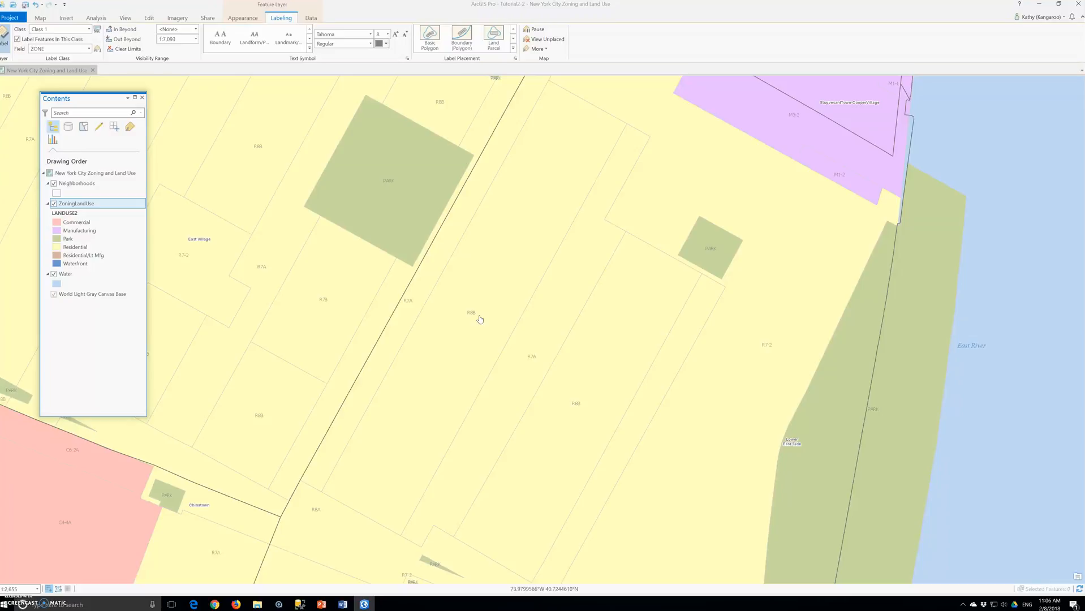
- Review the Water layer's label position settings and set its duplicate label handling to Remove all
{"action": "right_click", "coordinate": [64, 276]}
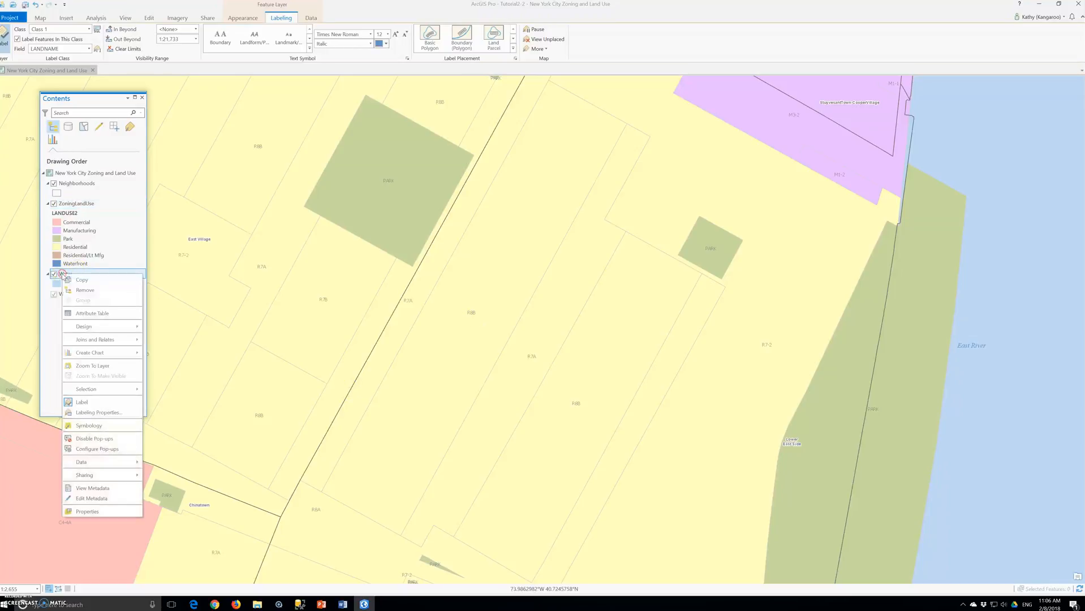
{"action": "left_click", "coordinate": [113, 412]}
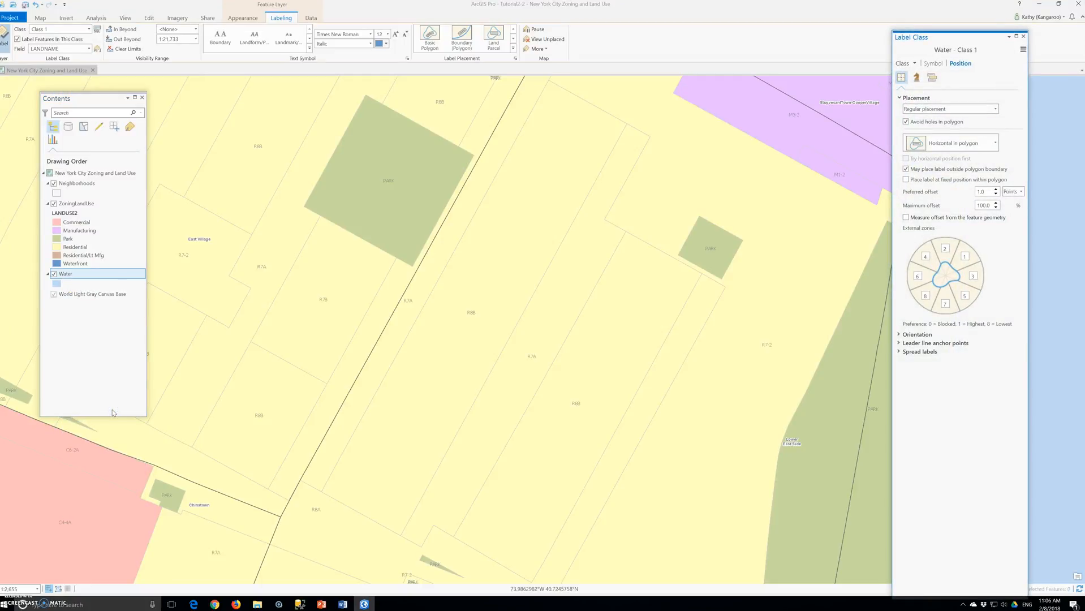
{"action": "left_click", "coordinate": [964, 73]}
{"action": "left_click", "coordinate": [916, 78]}
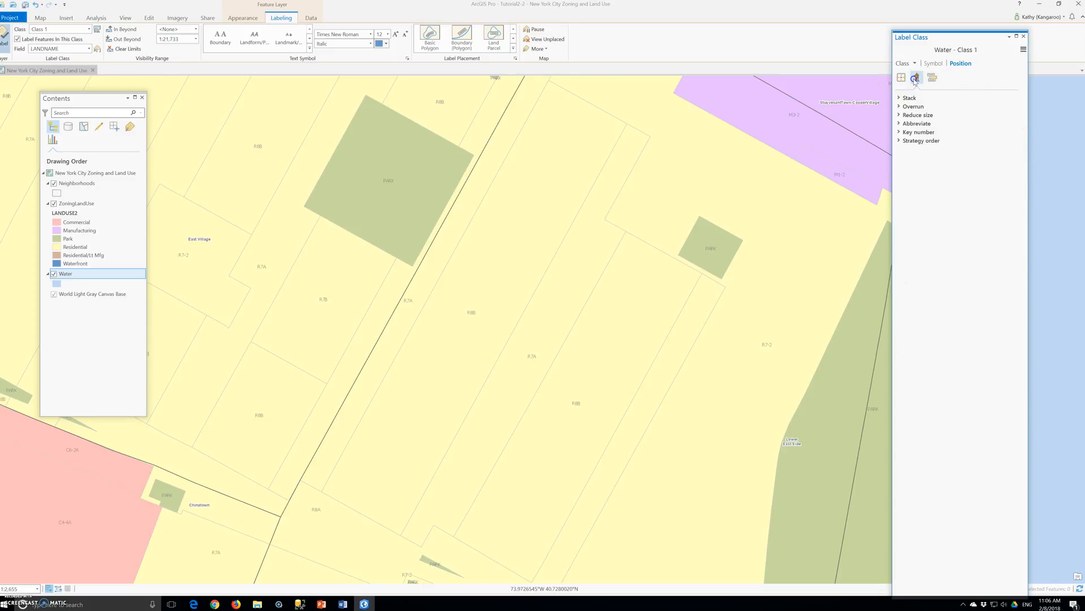
{"action": "left_click", "coordinate": [931, 79]}
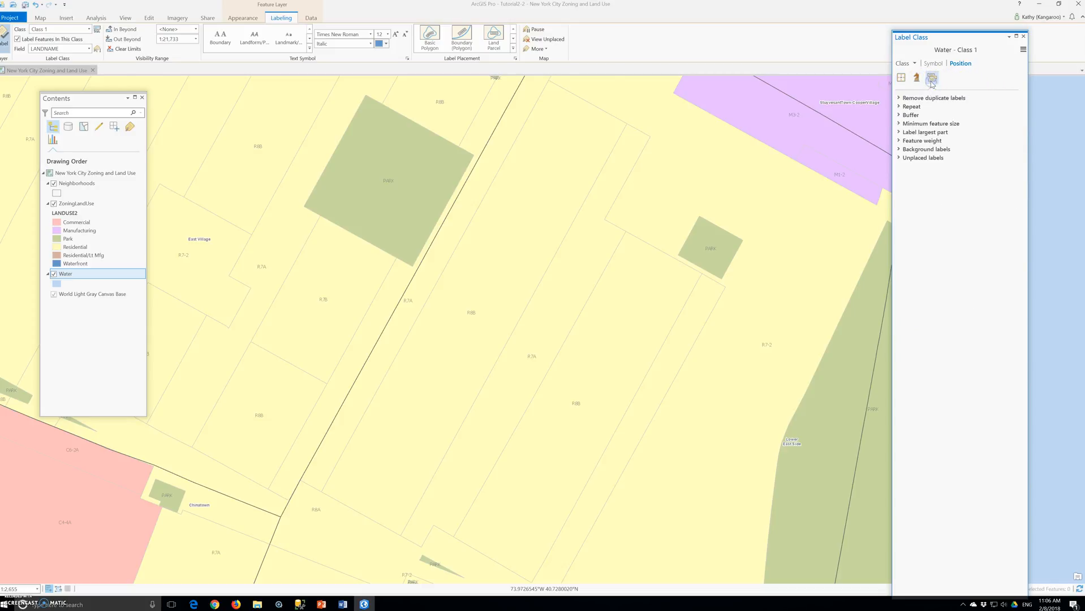
{"action": "left_click", "coordinate": [922, 99]}
{"action": "left_click", "coordinate": [933, 78]}
{"action": "left_click", "coordinate": [933, 98]}
{"action": "left_click", "coordinate": [933, 110]}
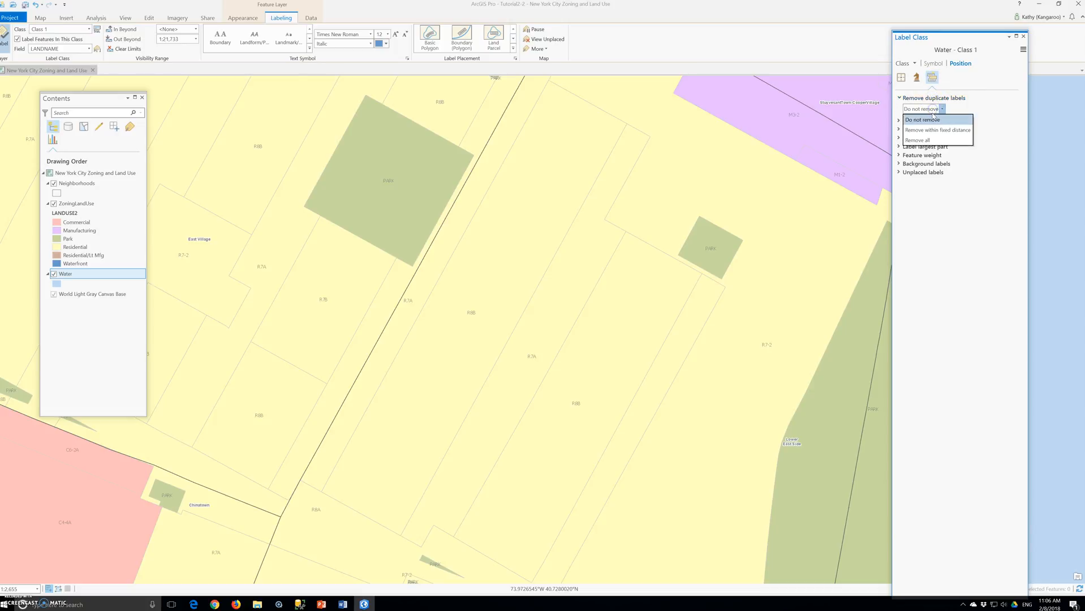
{"action": "left_click", "coordinate": [929, 138]}
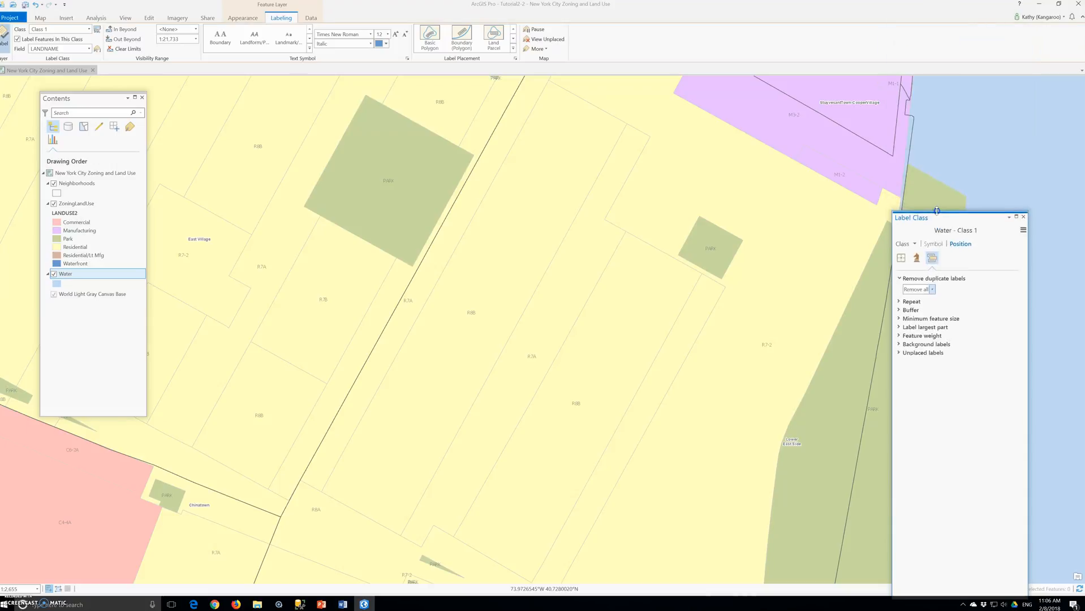
{"action": "left_click_drag", "start_coordinate": [941, 218], "coordinate": [929, 78]}
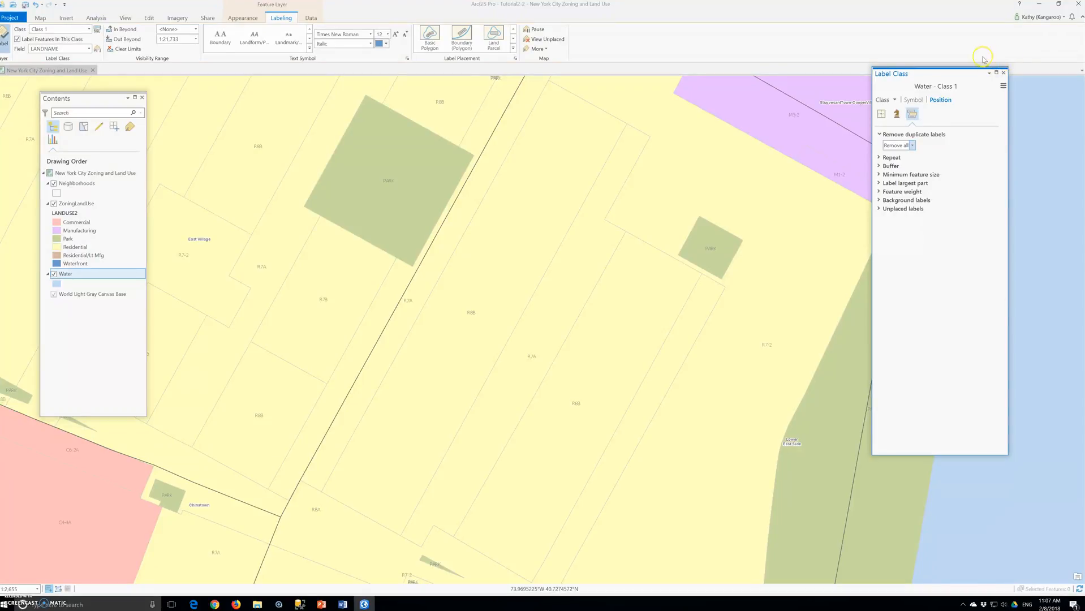
{"action": "left_click", "coordinate": [1004, 73]}
- Save the project, accepting the upgrade to the current version, and open Tutorial2-3.aprx from the Tutorials folder in its place
{"action": "left_click", "coordinate": [9, 17]}
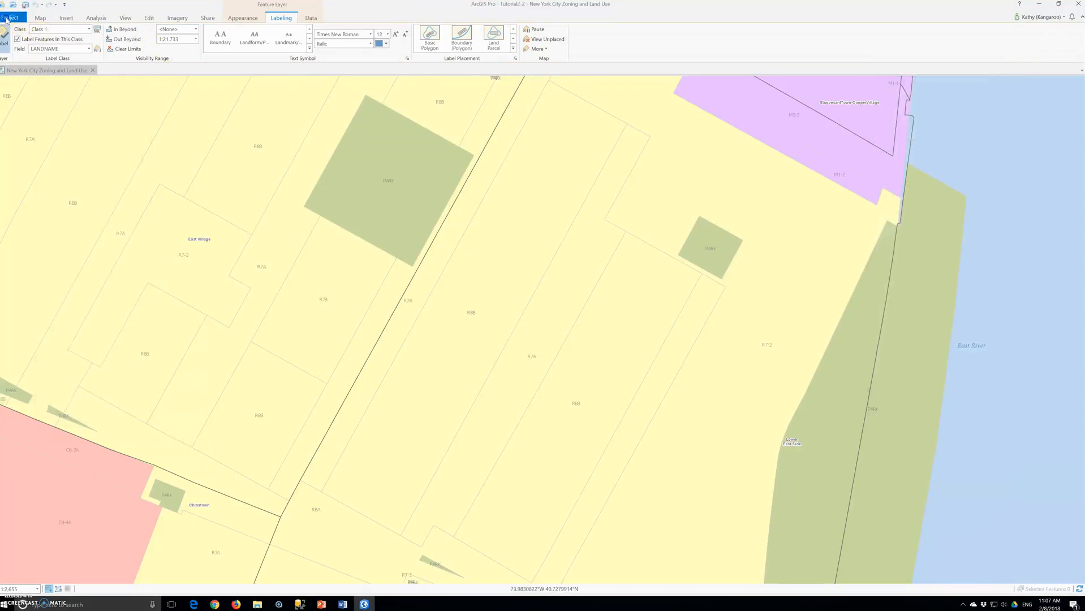
{"action": "left_click", "coordinate": [19, 76]}
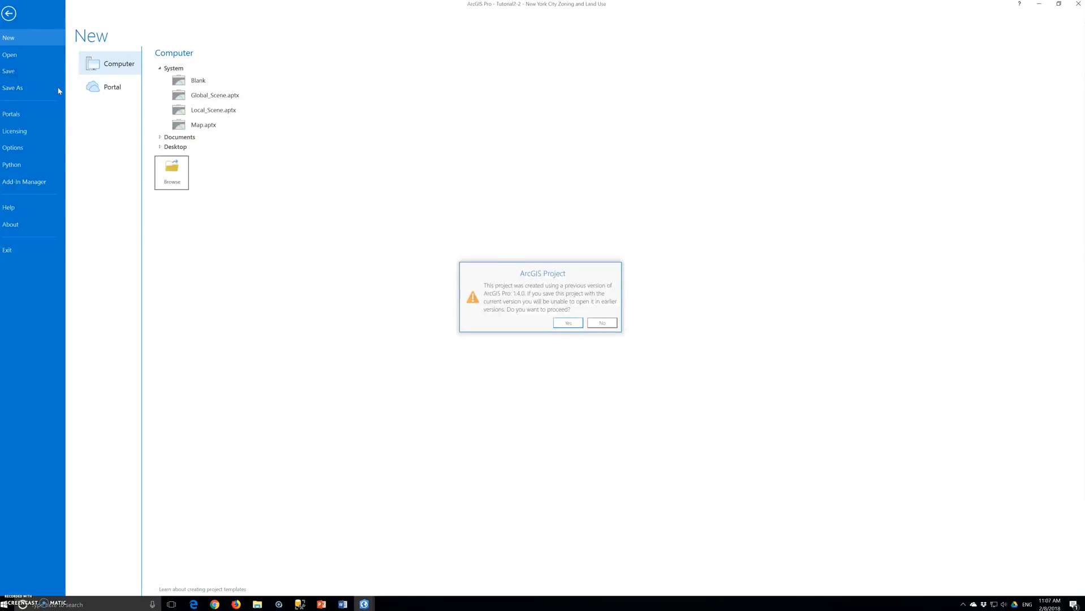
{"action": "left_click", "coordinate": [566, 323]}
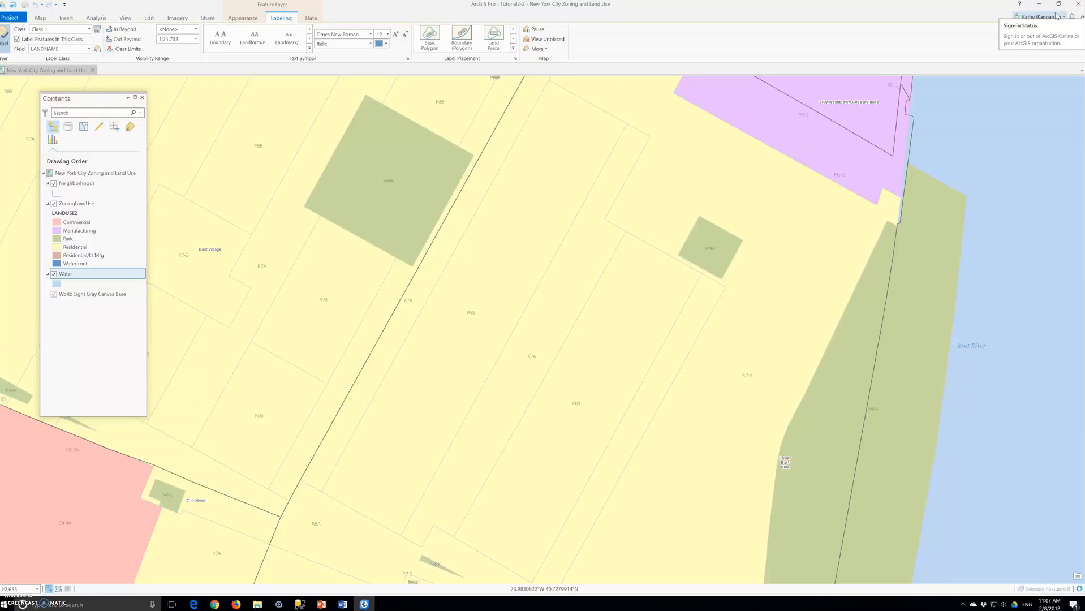
{"action": "left_click", "coordinate": [1077, 5]}
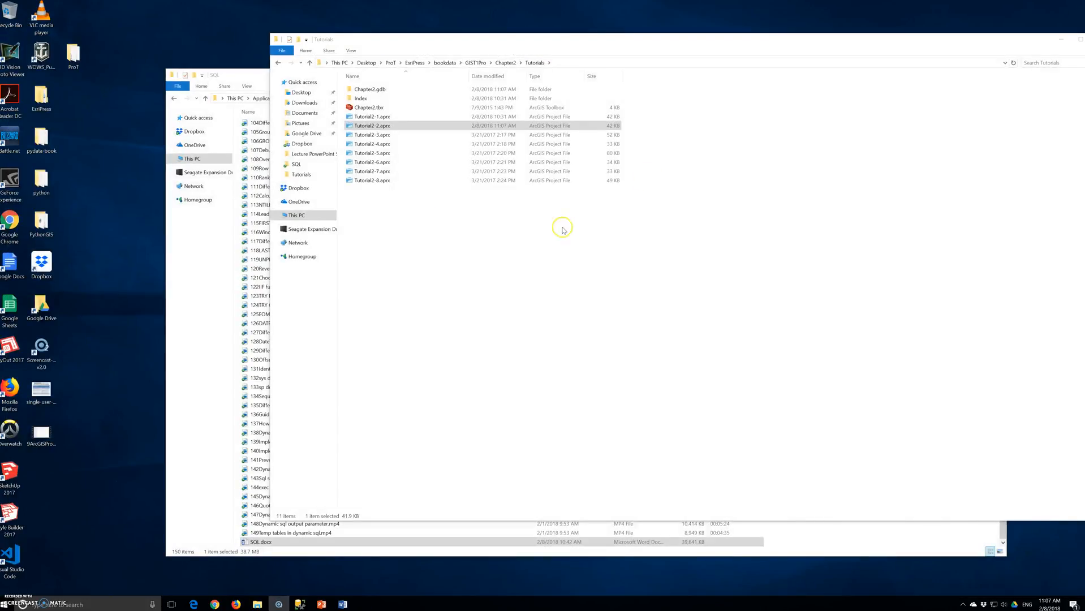
{"action": "double_click", "coordinate": [368, 135]}
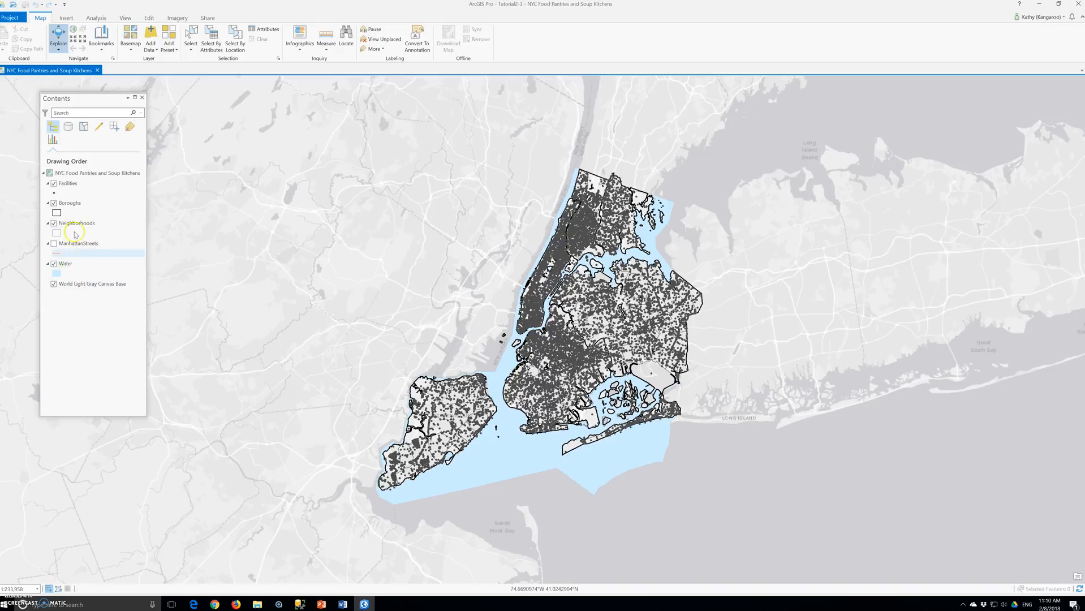
- Start a definition query on the Facilities layer with the clause FACILITY_T is Equal to 4901
{"action": "right_click", "coordinate": [69, 184]}
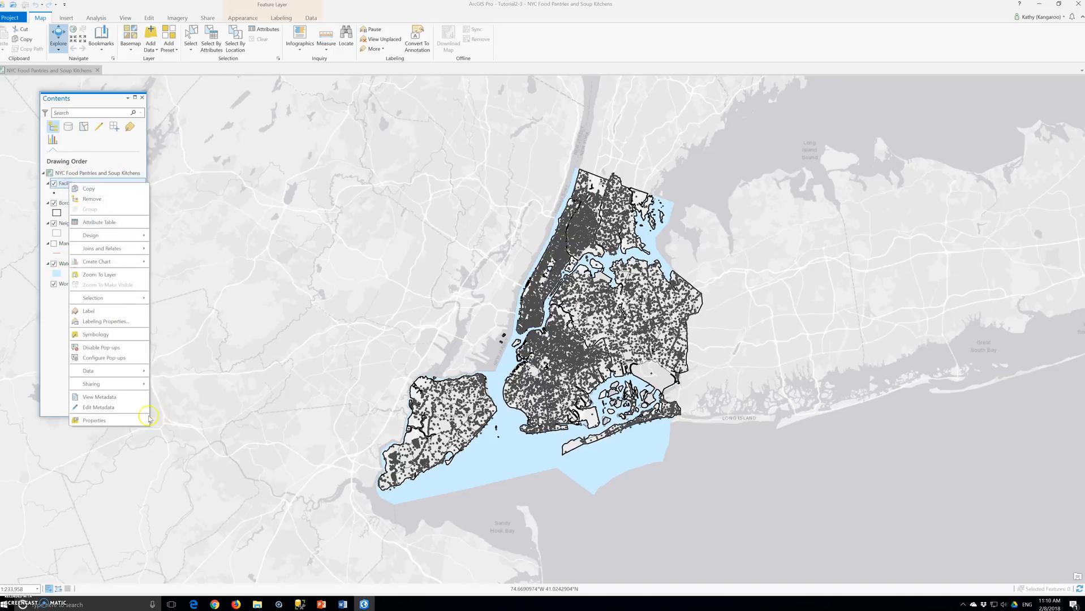
{"action": "left_click", "coordinate": [100, 420]}
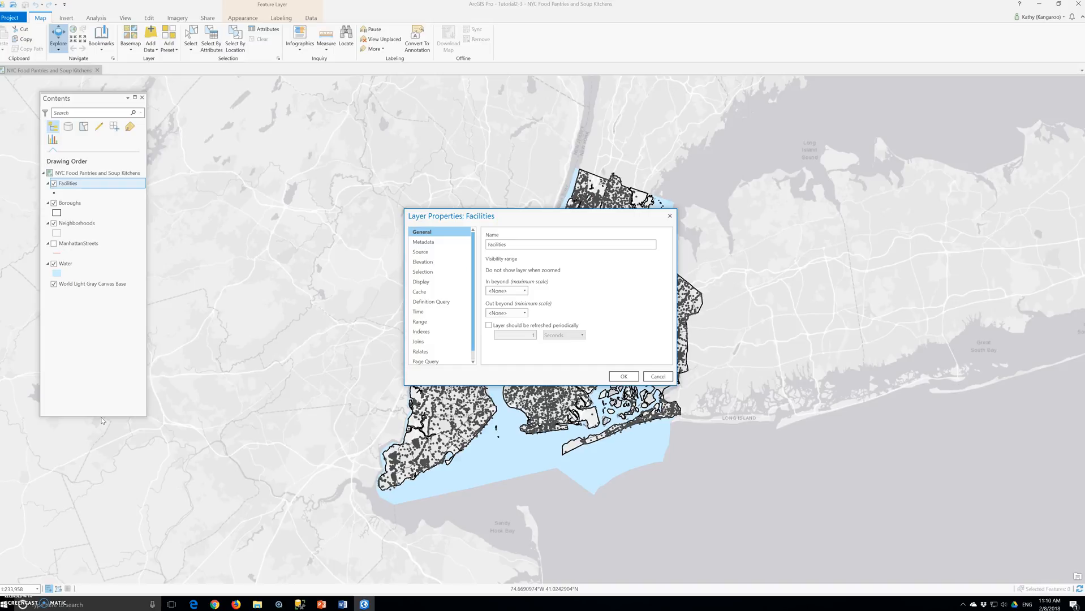
{"action": "left_click", "coordinate": [437, 304]}
{"action": "left_click_drag", "start_coordinate": [677, 385], "coordinate": [959, 522]}
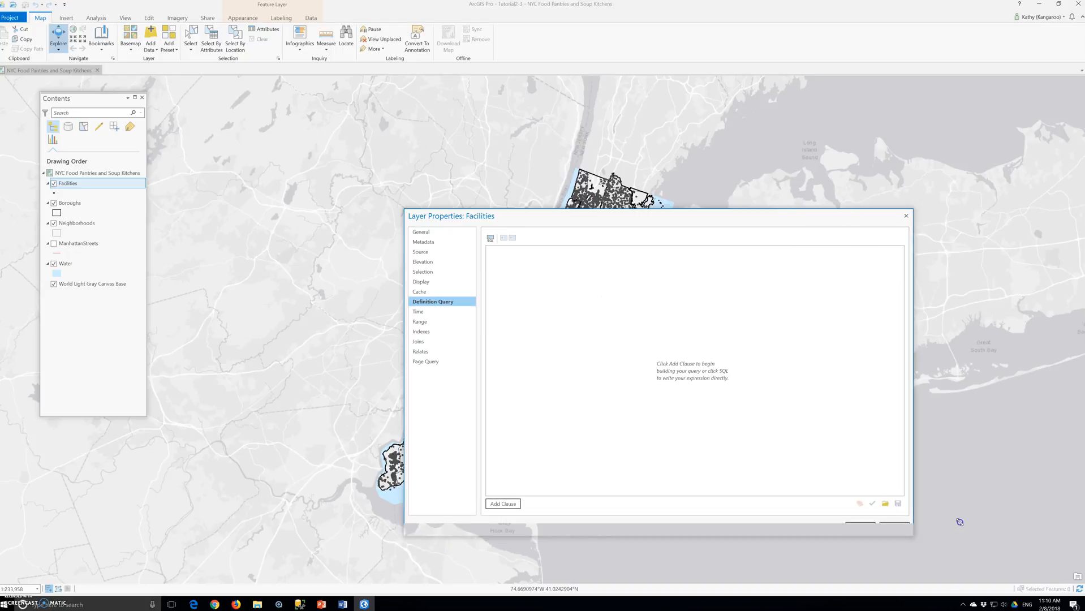
{"action": "left_click", "coordinate": [501, 490]}
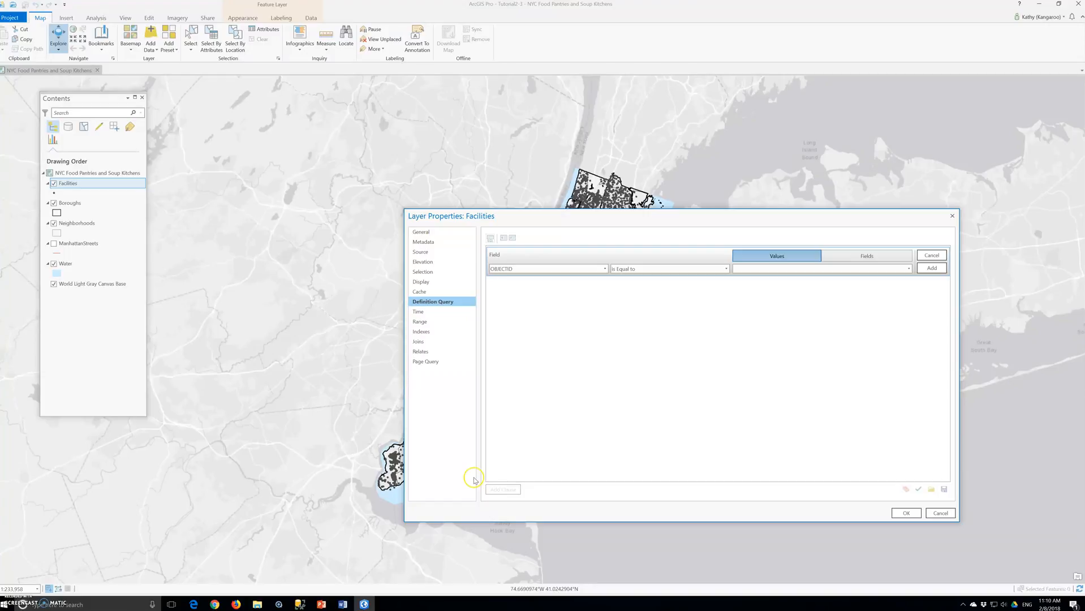
{"action": "left_click", "coordinate": [552, 270]}
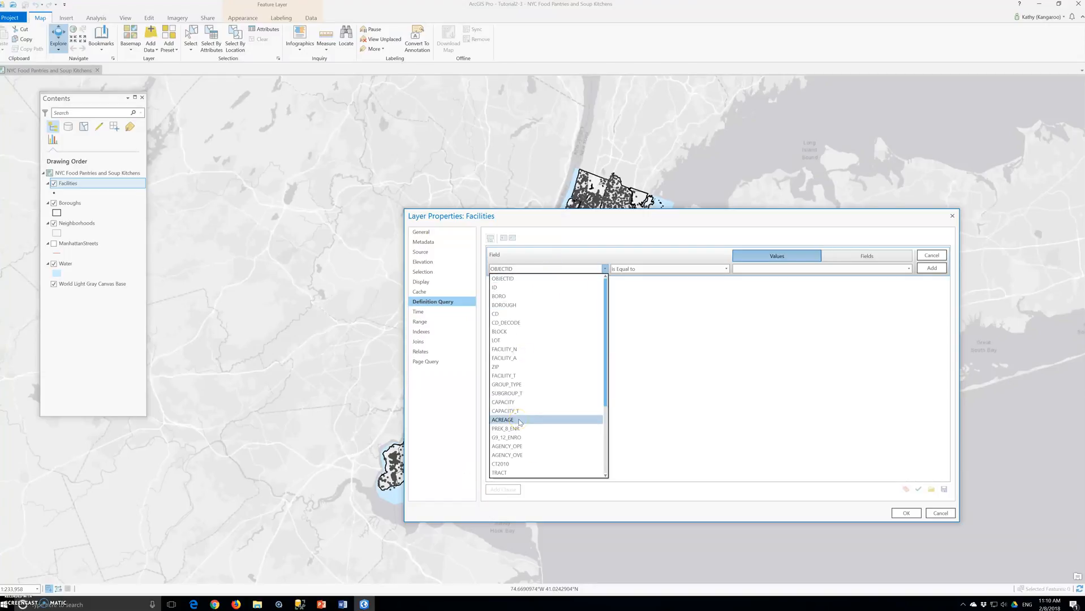
{"action": "left_click", "coordinate": [523, 376]}
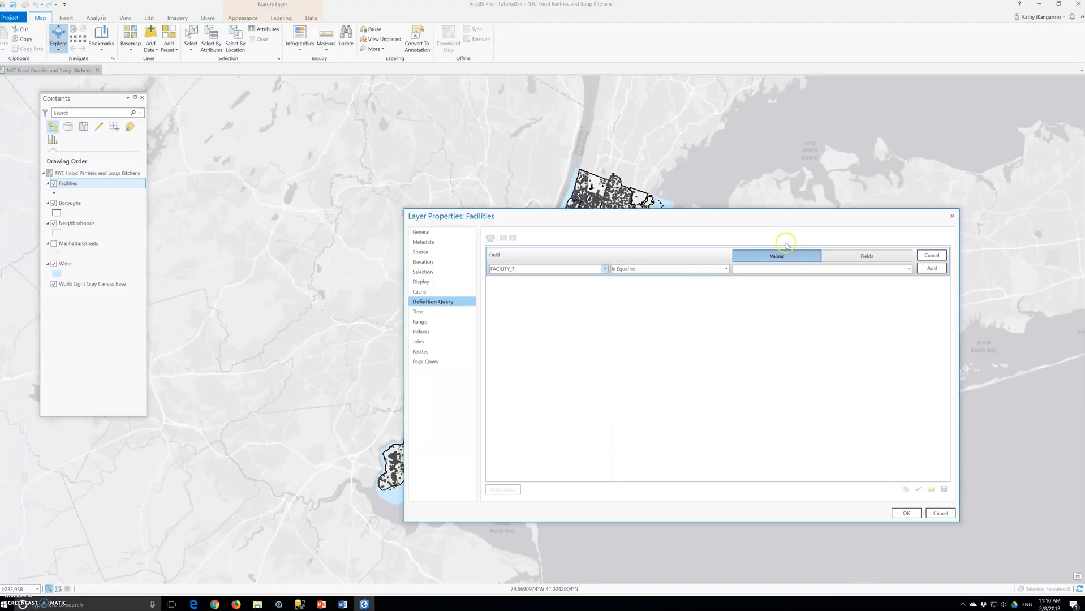
{"action": "left_click", "coordinate": [908, 269]}
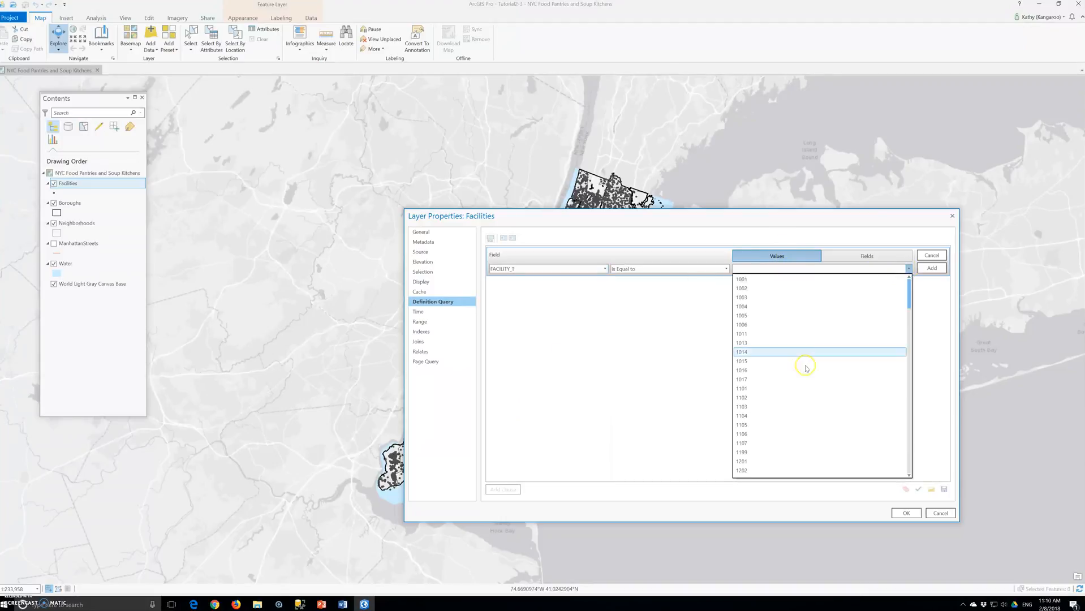
{"action": "scroll", "coordinate": [787, 380], "scroll_direction": "down", "scroll_amount": 20}
{"action": "scroll", "coordinate": [785, 382], "scroll_direction": "down", "scroll_amount": 7}
{"action": "left_click", "coordinate": [753, 434]}
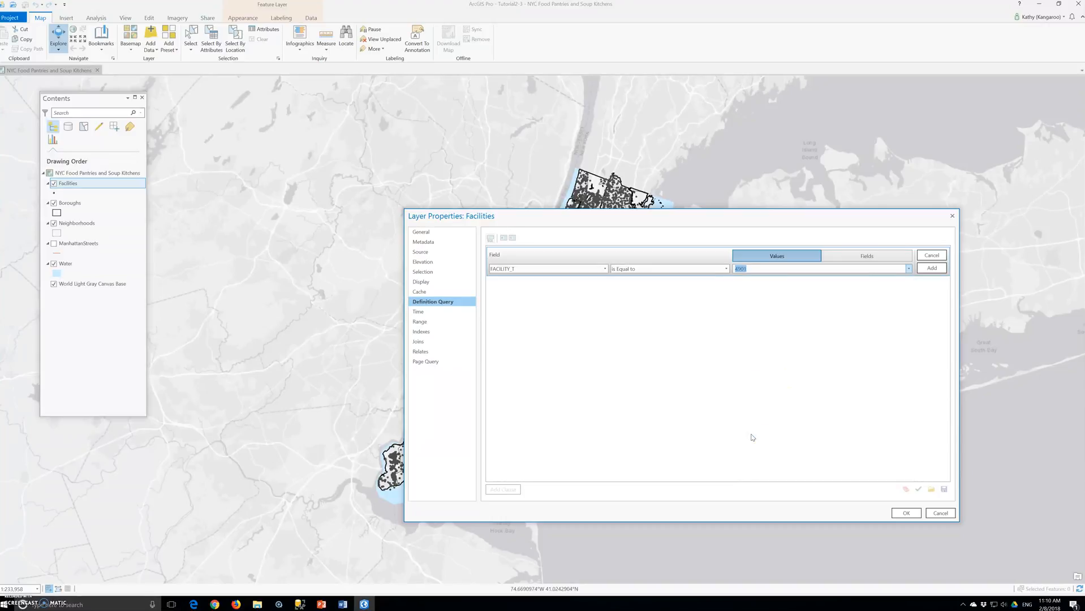
{"action": "left_click", "coordinate": [928, 270]}
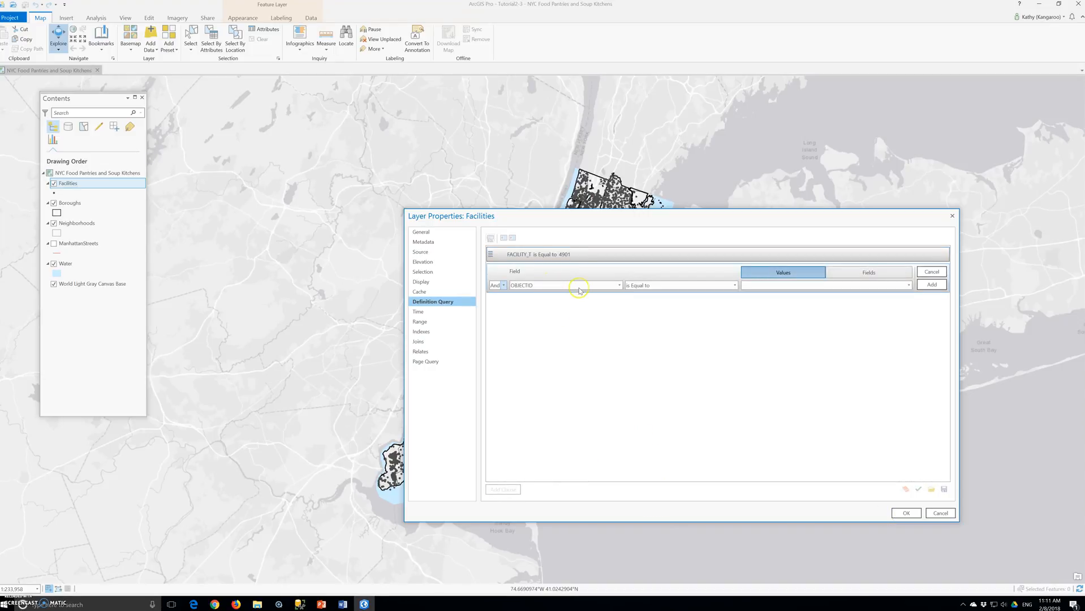
- Extend the Facilities definition query with the clause Or FACILITY_T is Equal to 4902 and apply it
{"action": "left_click", "coordinate": [576, 288]}
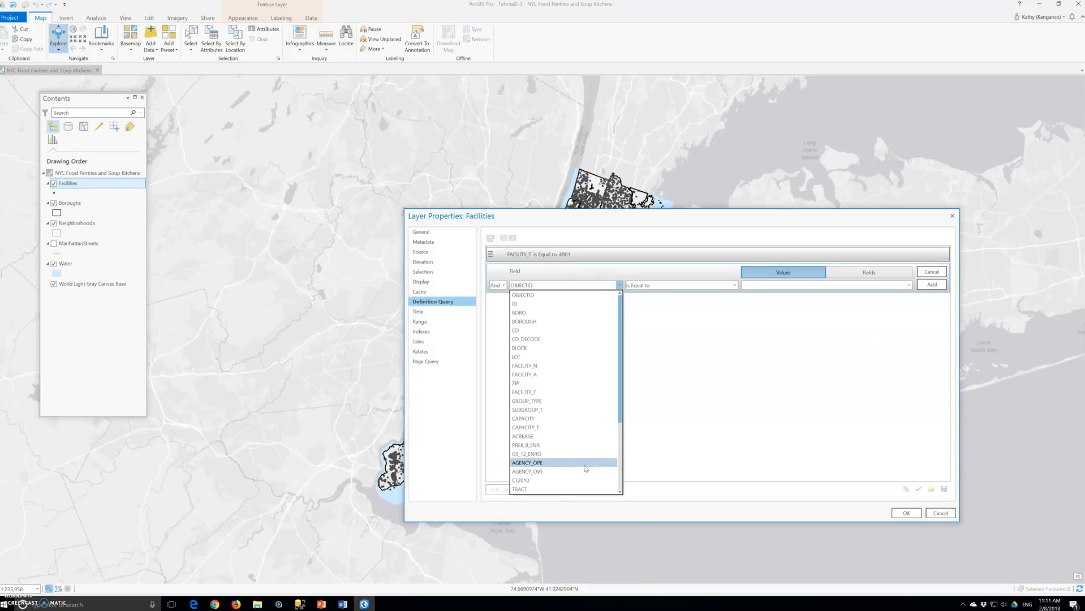
{"action": "left_click", "coordinate": [503, 284]}
{"action": "left_click", "coordinate": [503, 284]}
{"action": "left_click", "coordinate": [497, 302]}
{"action": "left_click", "coordinate": [569, 287]}
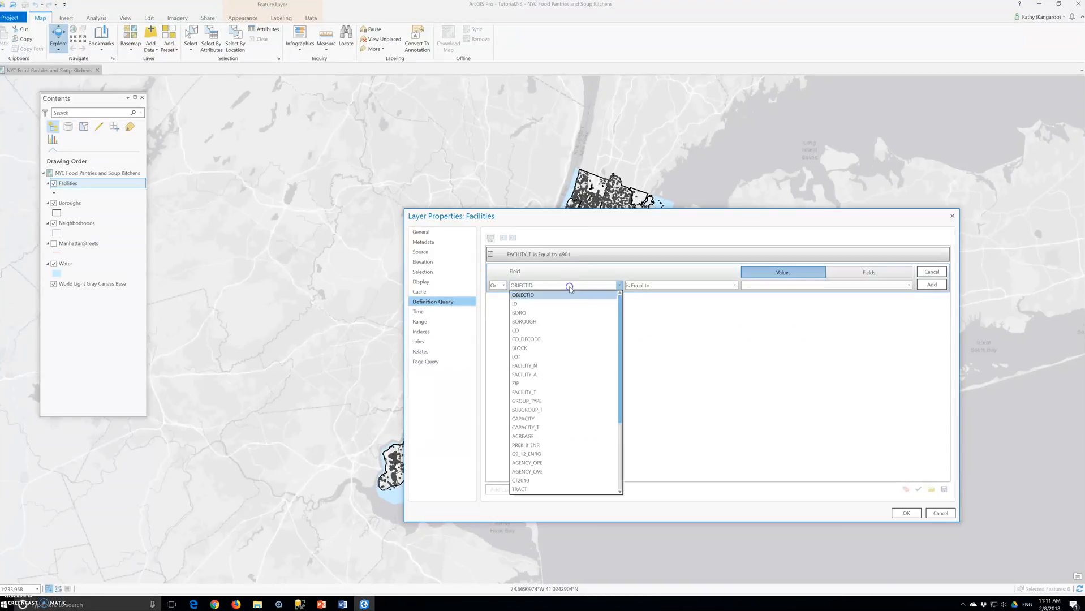
{"action": "left_click", "coordinate": [558, 392]}
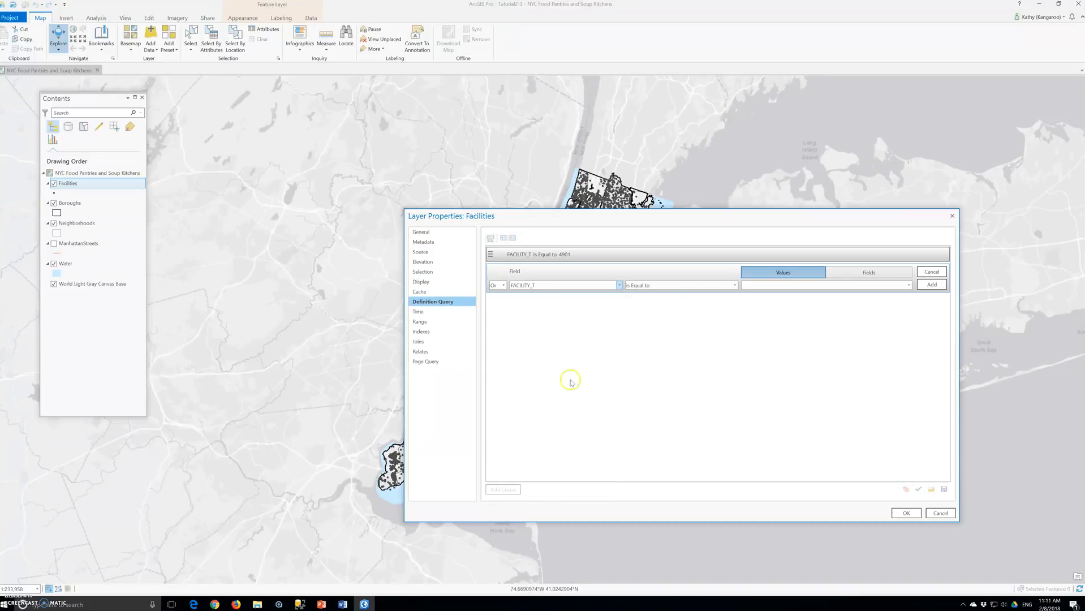
{"action": "left_click", "coordinate": [909, 284]}
{"action": "scroll", "coordinate": [757, 456], "scroll_direction": "down", "scroll_amount": 5}
{"action": "scroll", "coordinate": [757, 457], "scroll_direction": "down", "scroll_amount": 15}
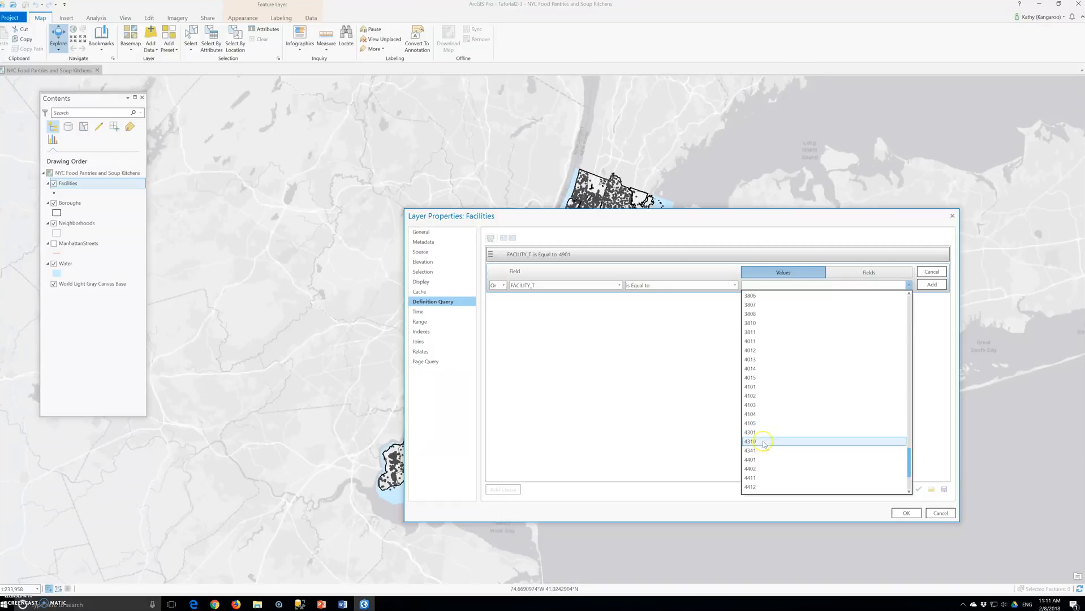
{"action": "left_click", "coordinate": [758, 370]}
{"action": "scroll", "coordinate": [758, 447], "scroll_direction": "down", "scroll_amount": 3}
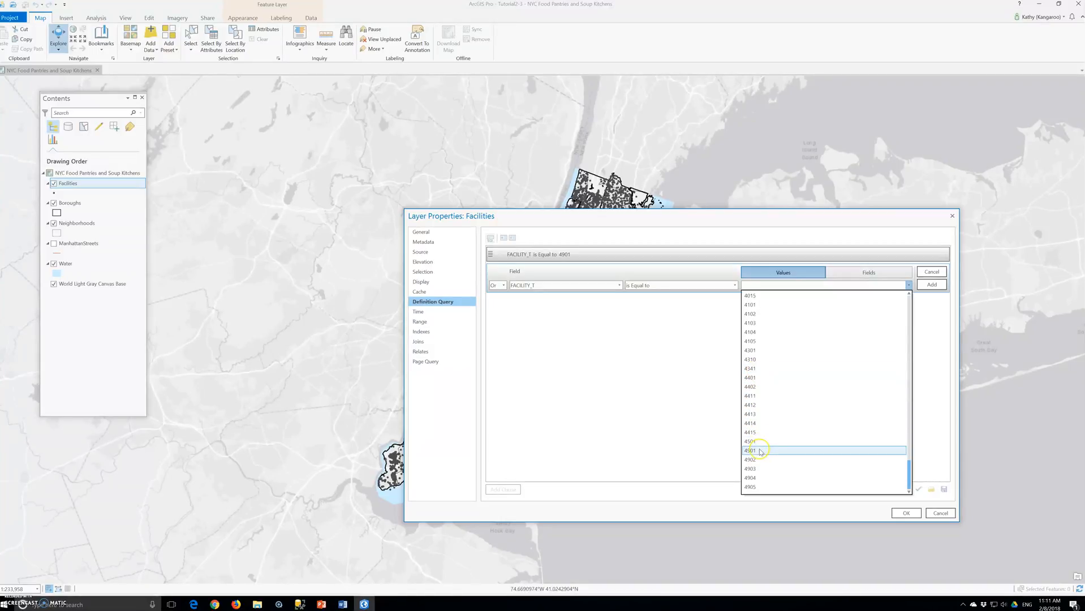
{"action": "left_click", "coordinate": [758, 461]}
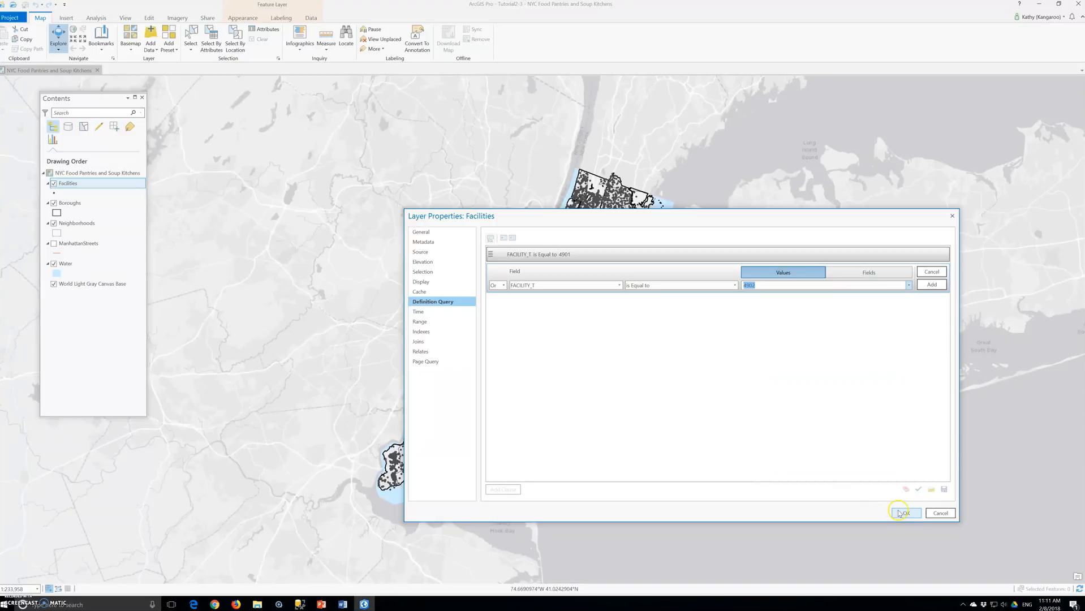
{"action": "left_click", "coordinate": [904, 514]}
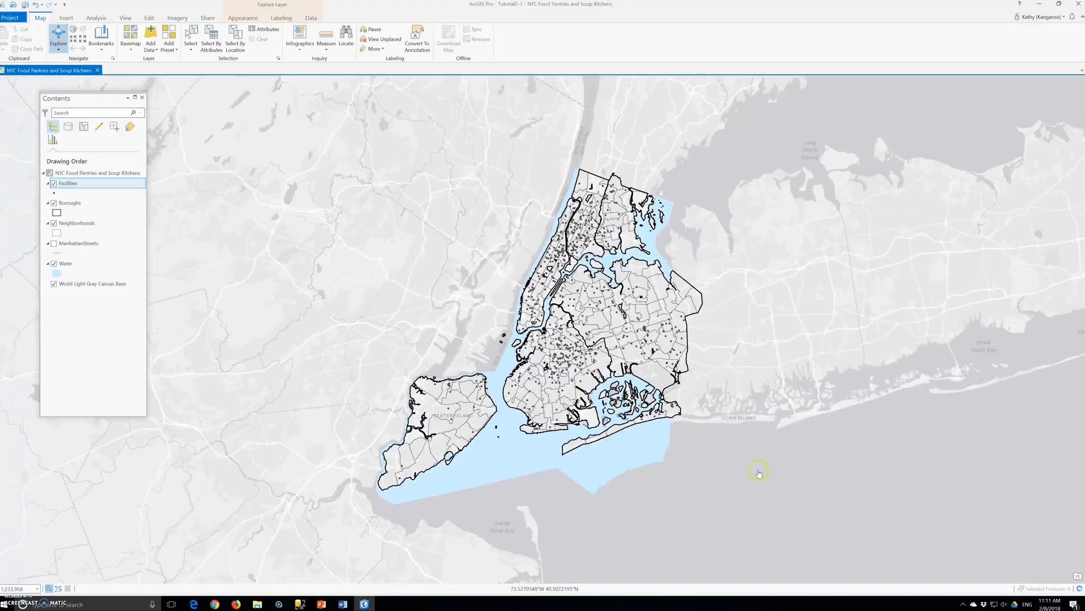
- Reopen the Facilities definition query and add a third clause, Or FACILITY_T is Equal to 4903
{"action": "right_click", "coordinate": [74, 183]}
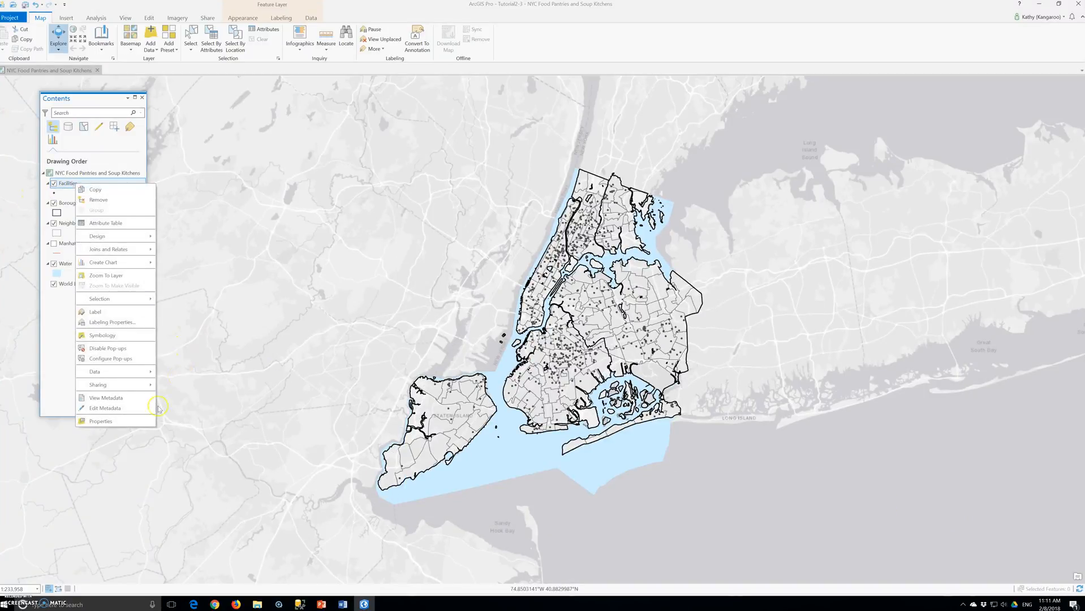
{"action": "left_click", "coordinate": [134, 422]}
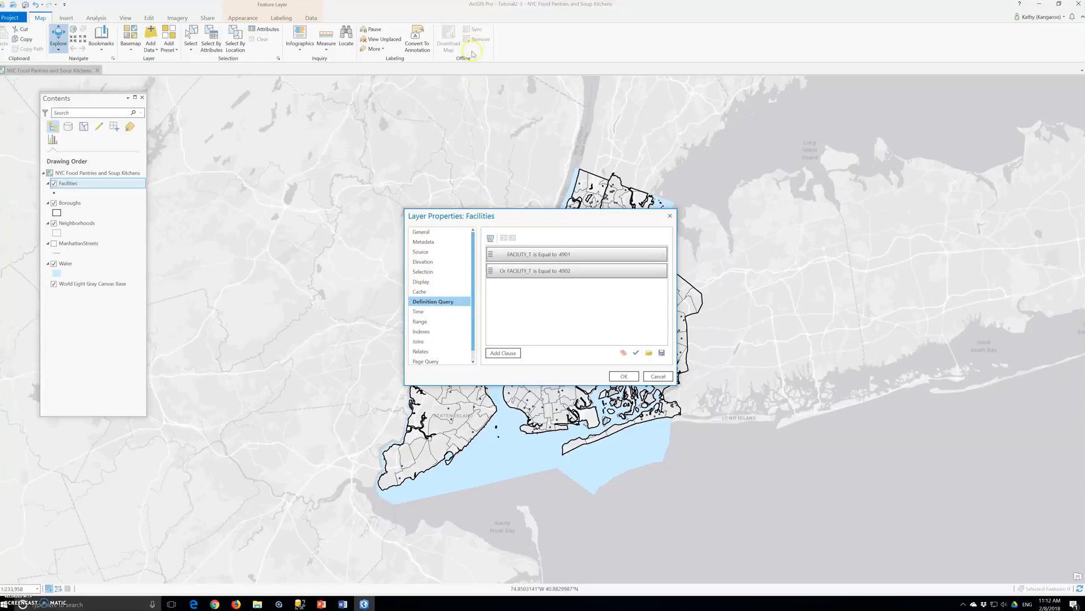
{"action": "left_click", "coordinate": [503, 353]}
{"action": "left_click", "coordinate": [496, 302]}
{"action": "left_click", "coordinate": [497, 312]}
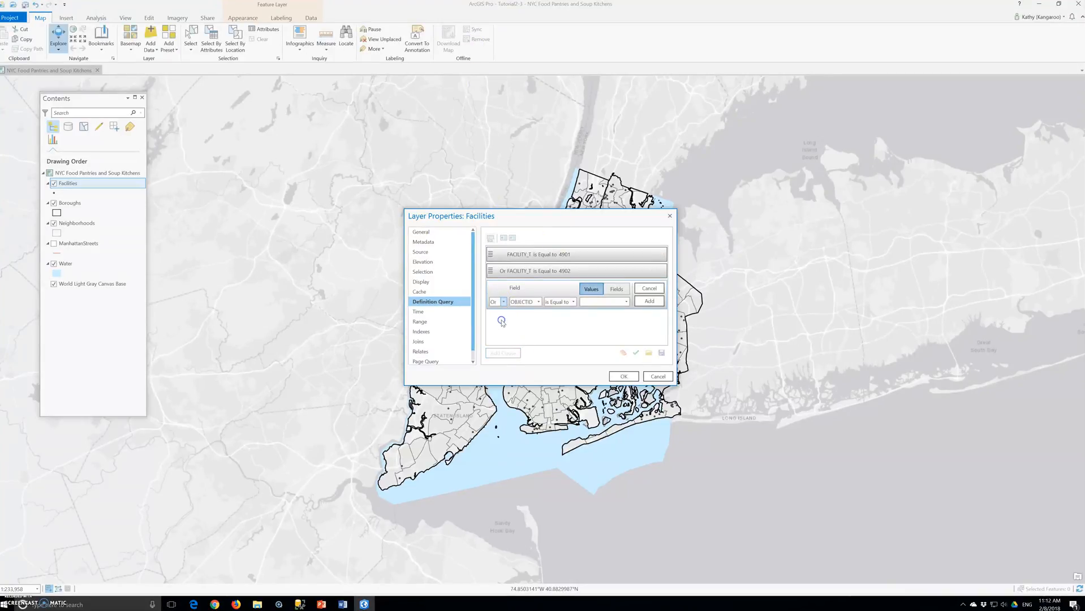
{"action": "left_click", "coordinate": [539, 301]}
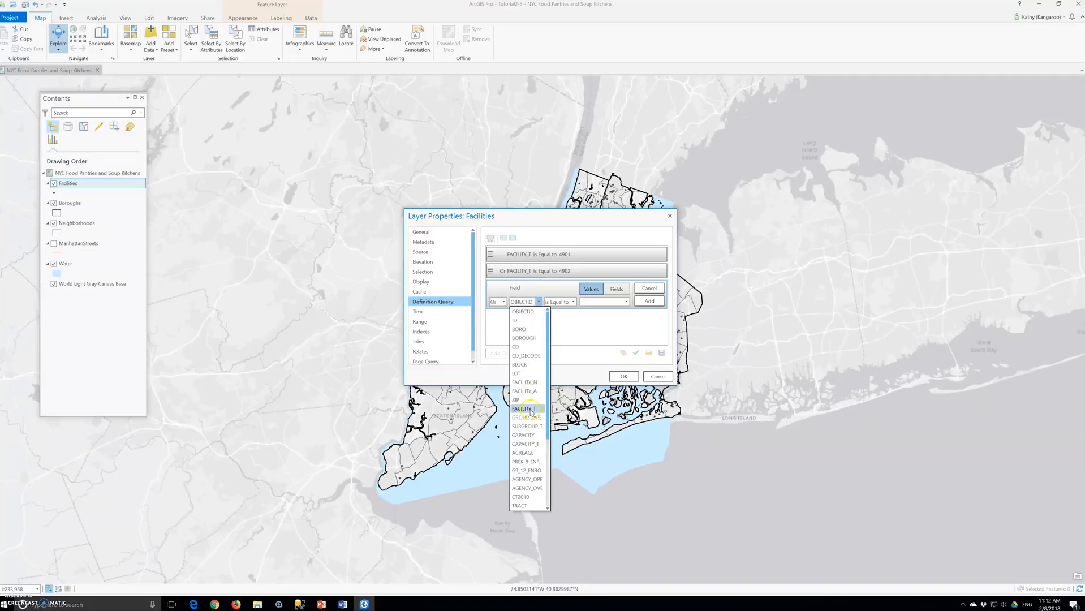
{"action": "left_click", "coordinate": [525, 409]}
{"action": "left_click", "coordinate": [626, 303]}
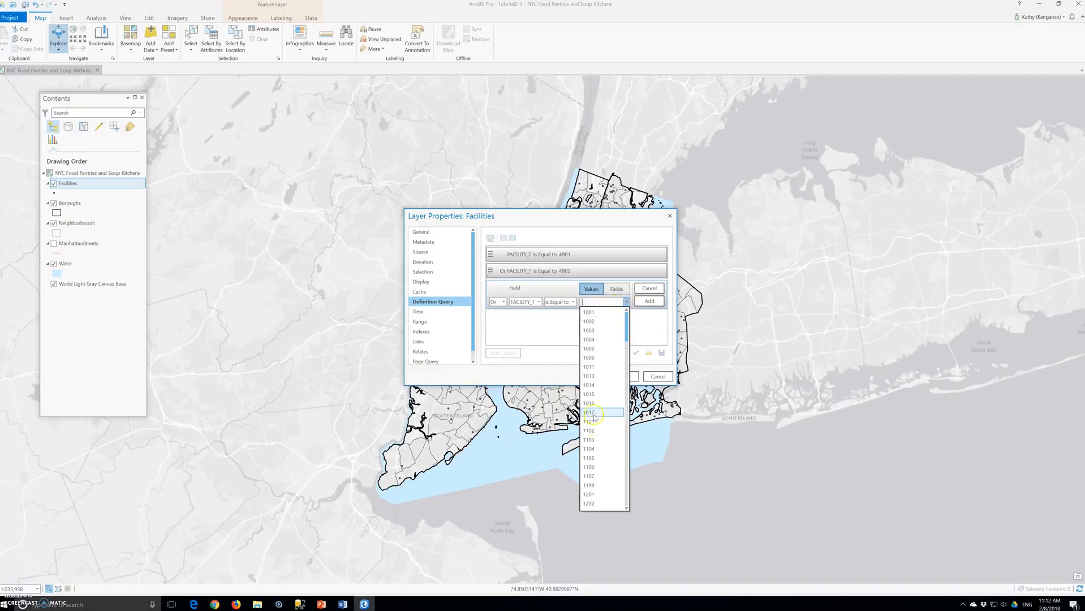
{"action": "scroll", "coordinate": [589, 440], "scroll_direction": "down", "scroll_amount": 5}
{"action": "scroll", "coordinate": [589, 440], "scroll_direction": "down", "scroll_amount": 6}
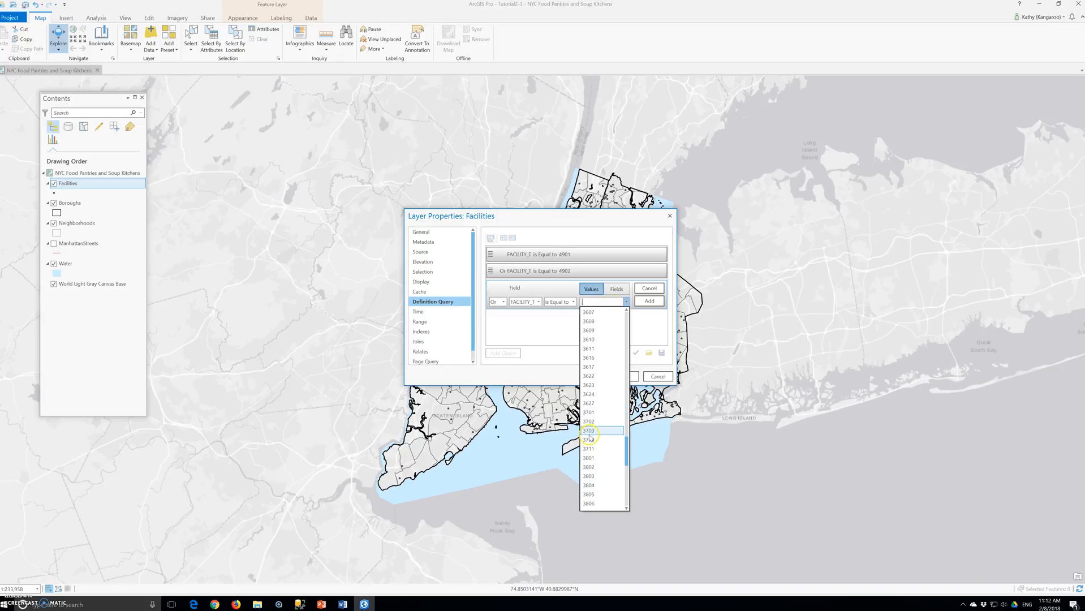
{"action": "left_click", "coordinate": [588, 484]}
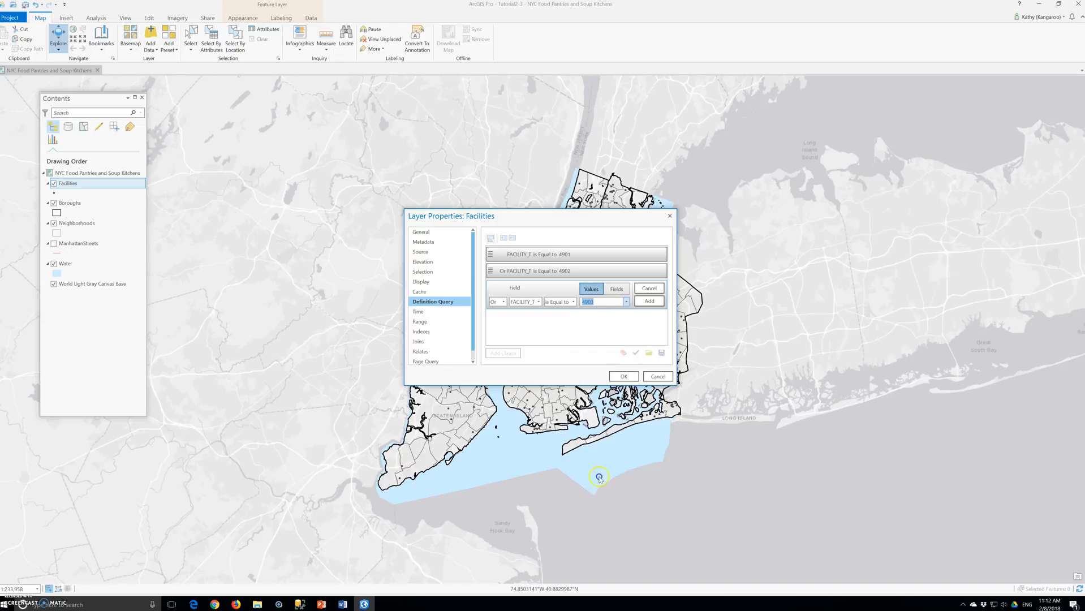
{"action": "left_click", "coordinate": [650, 301]}
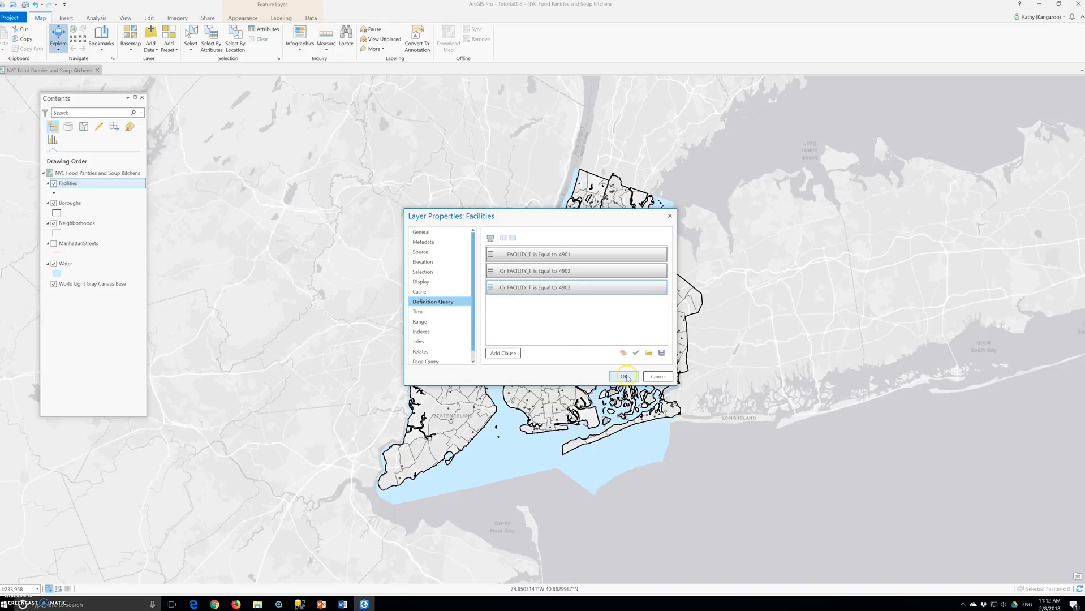